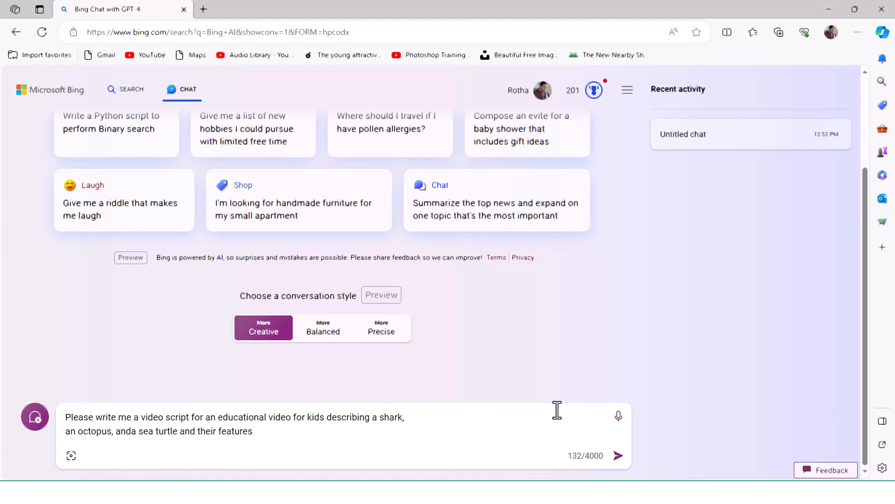
Step: Submit the prompt for a kids' educational video script about a shark, an octopus and a sea turtle, and review the generated script
left_click(617, 456)
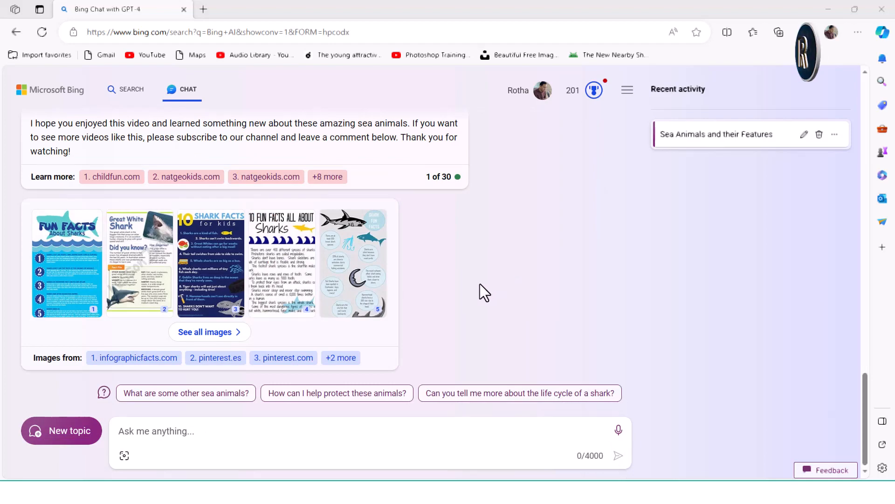
scroll(522, 284, "up", 3)
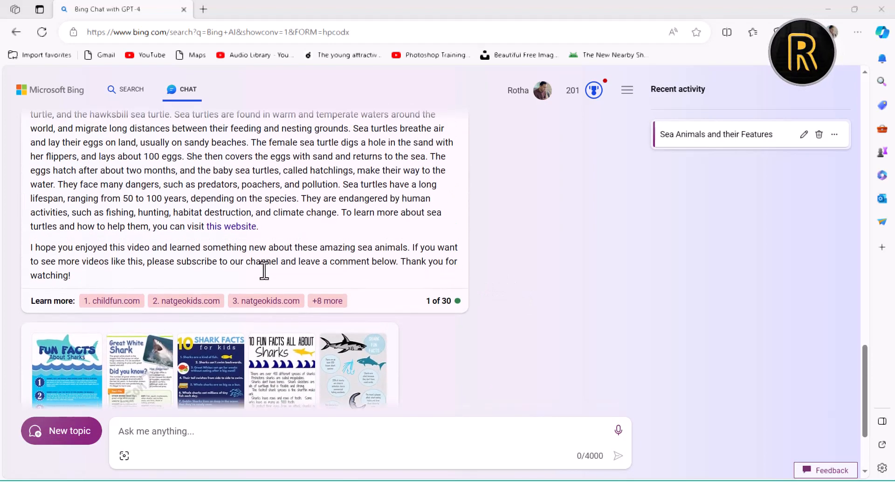
scroll(429, 278, "up", 15)
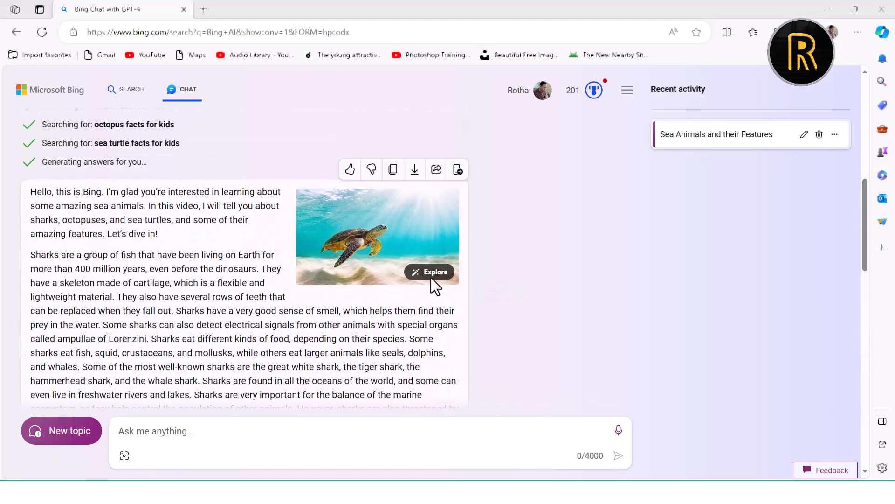
scroll(210, 279, "down", 3)
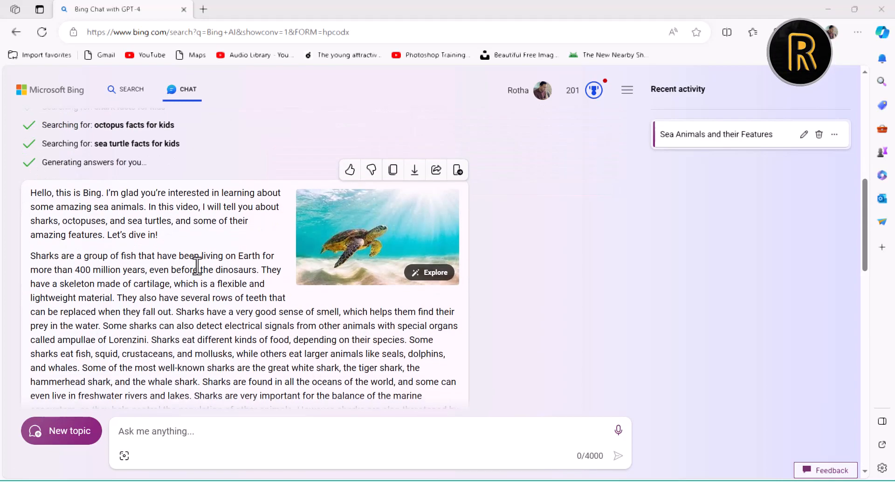
scroll(141, 248, "up", 8)
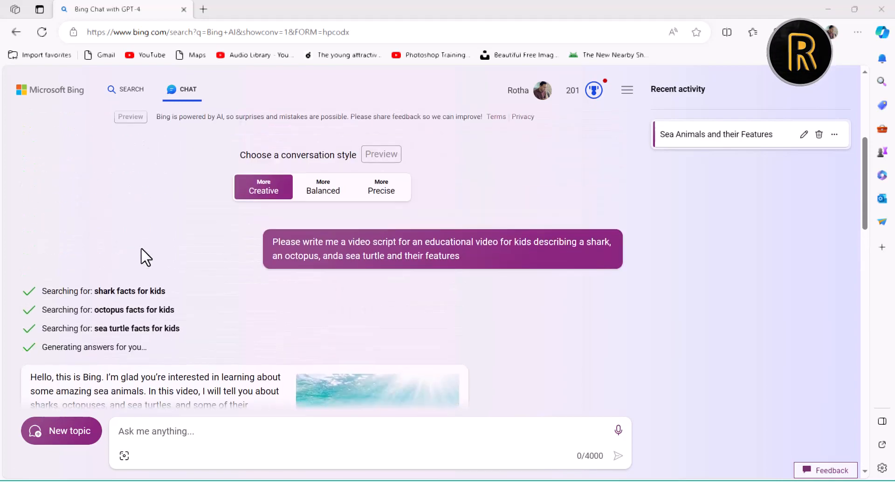
scroll(143, 248, "up", 3)
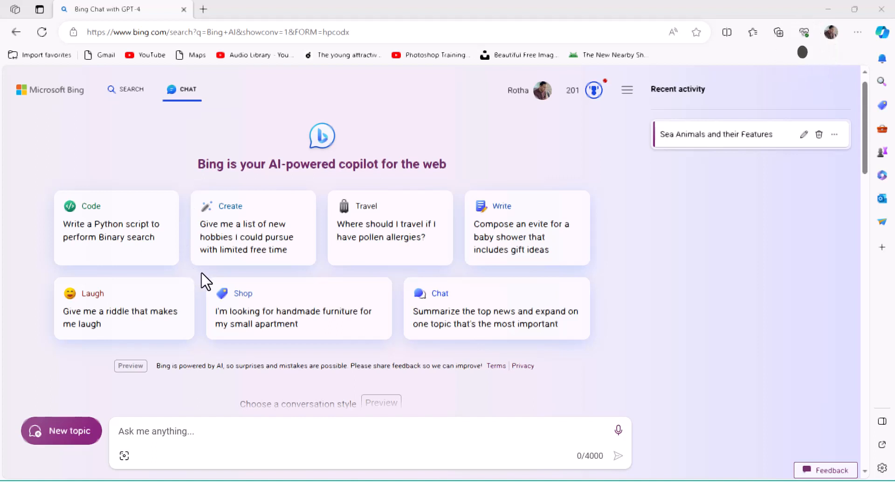
scroll(201, 272, "up", 1)
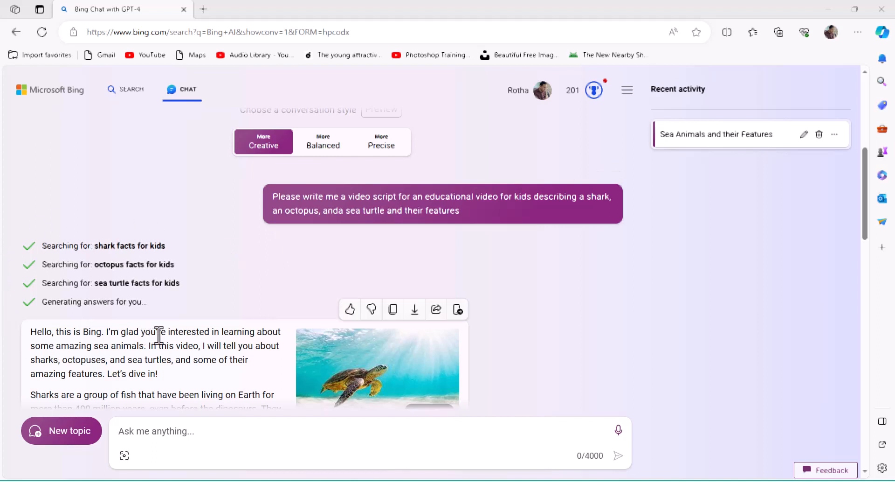
scroll(173, 317, "down", 3)
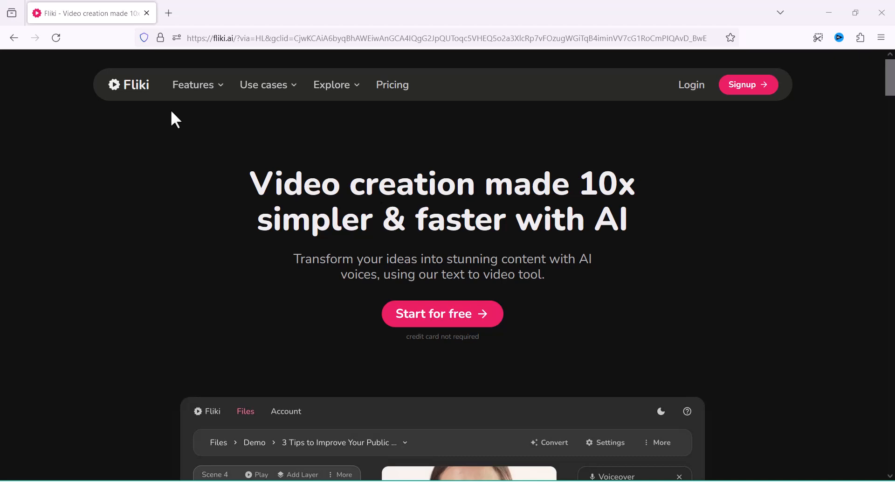
Step: Switch to Fliki and create an empty audio-only file named jjjj
left_click(428, 320)
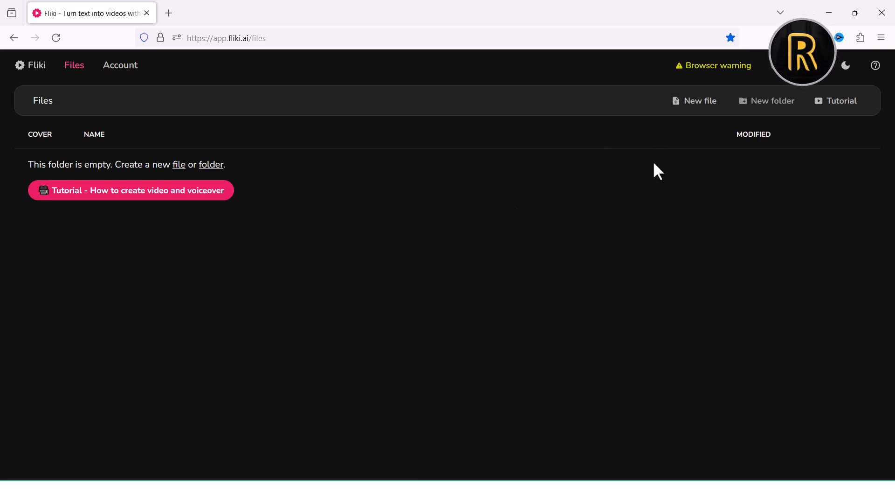
left_click(691, 105)
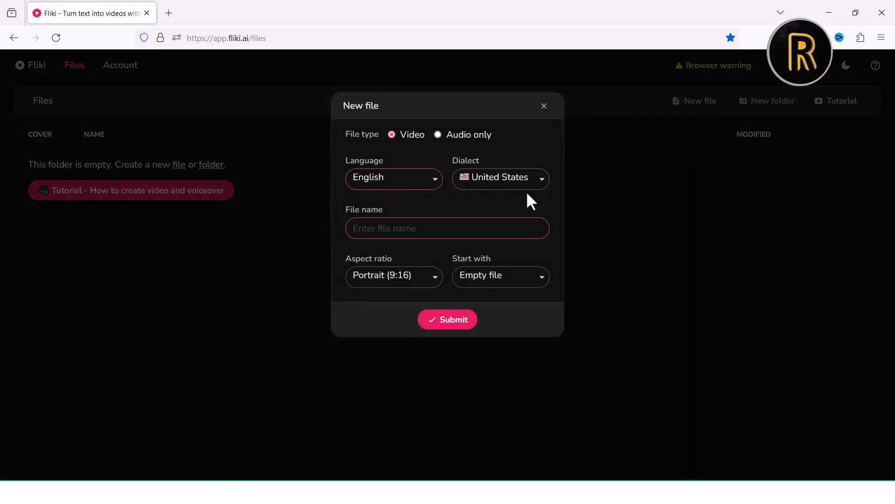
left_click(438, 136)
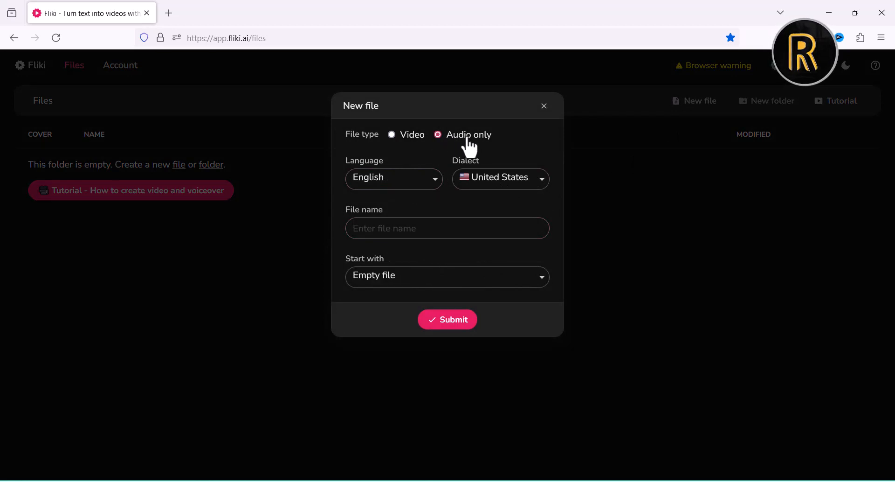
left_click(387, 232)
type("jjjj")
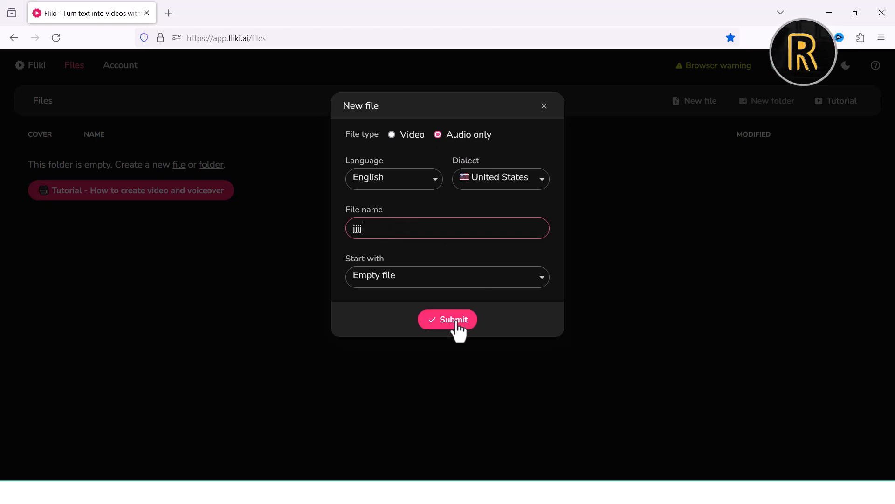
left_click(457, 322)
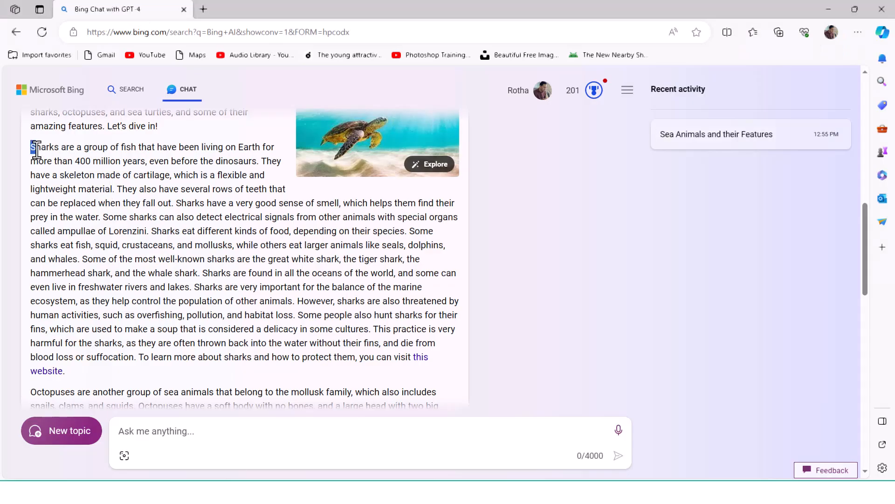
Step: Copy the shark paragraph through "suffocation" from the Bing Chat script and paste it into the Scene 1 voiceover text in Fliki
left_click_drag(34, 149, 131, 358)
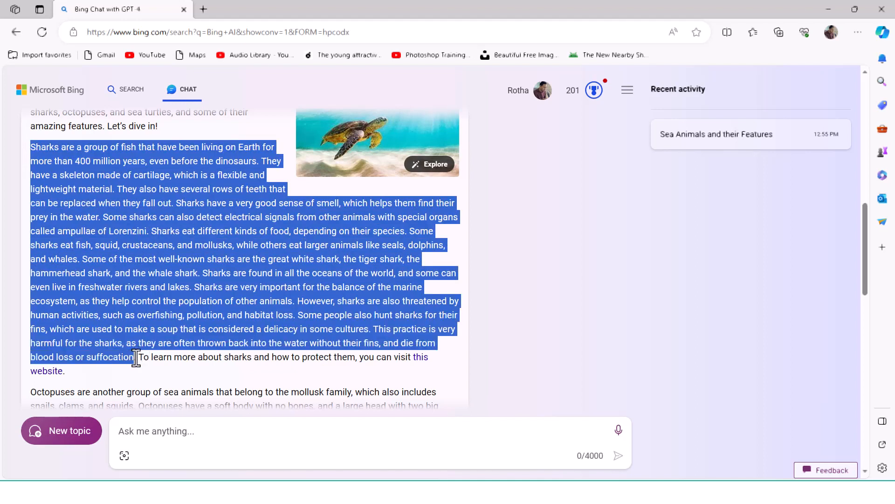
right_click(98, 277)
left_click(124, 285)
right_click(130, 242)
left_click(158, 256)
left_click(373, 492)
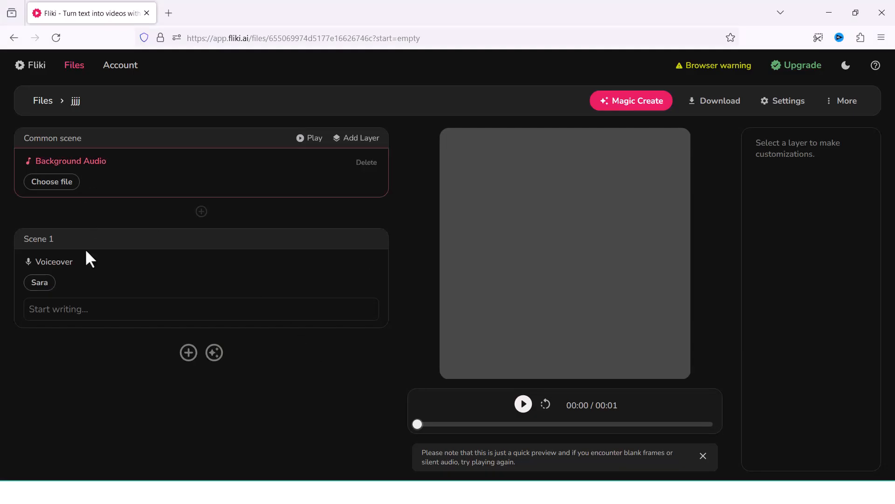
left_click(63, 307)
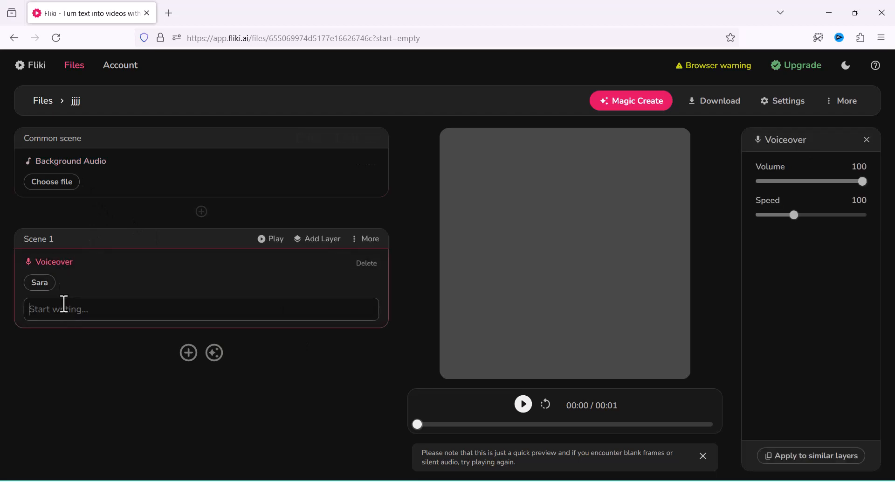
key("ctrl+v")
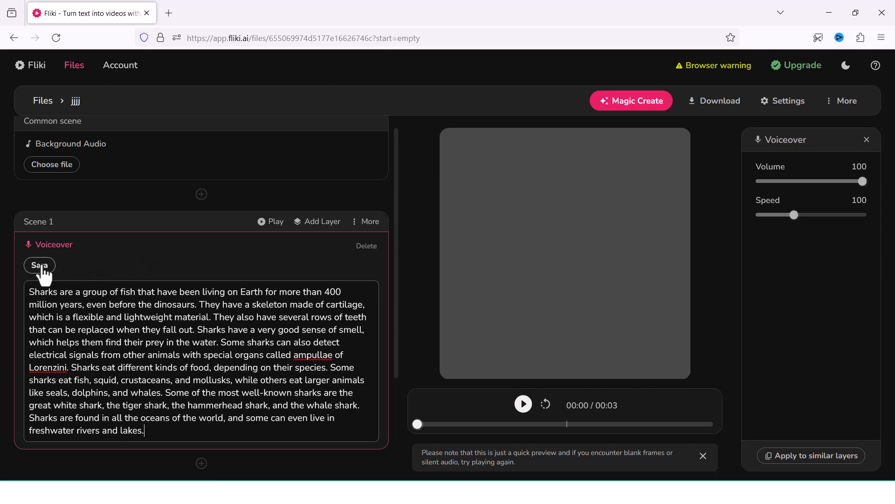
Step: Set the Scene 1 voiceover to the Ana (child) voice and download its generated audio
left_click(41, 266)
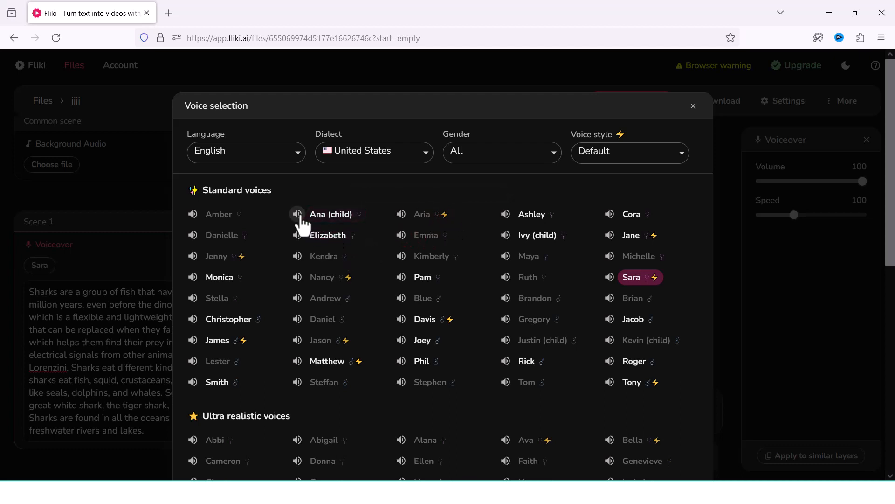
left_click(298, 214)
scroll(580, 340, "down", 2)
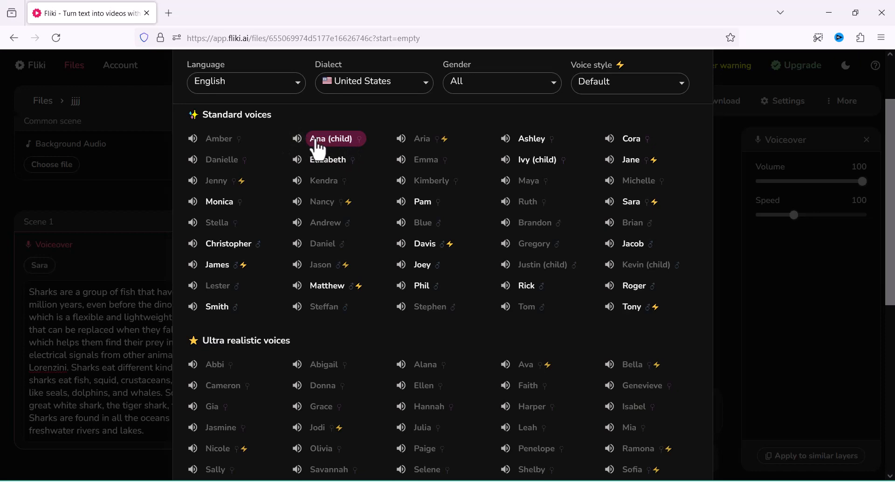
scroll(630, 375, "down", 5)
left_click(441, 420)
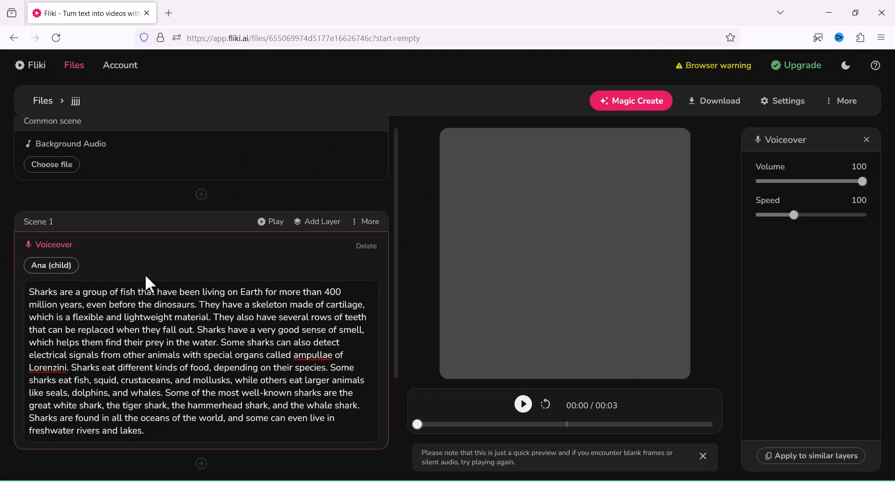
left_click(271, 222)
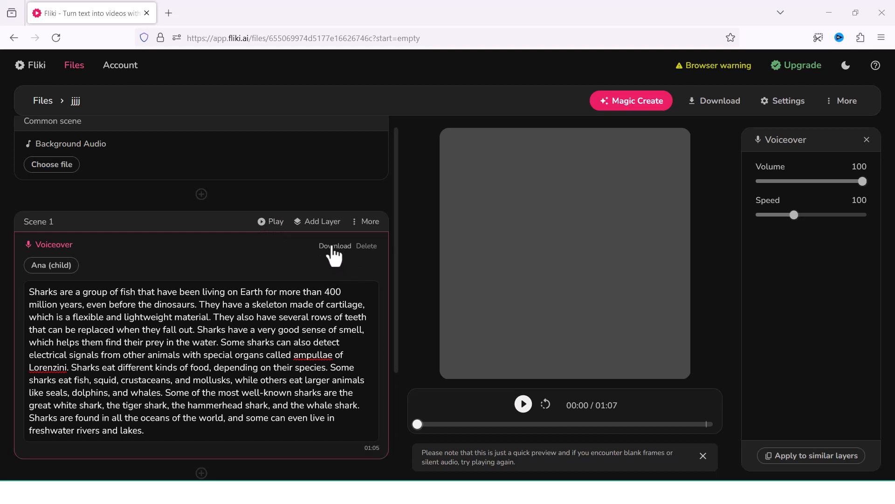
left_click(333, 248)
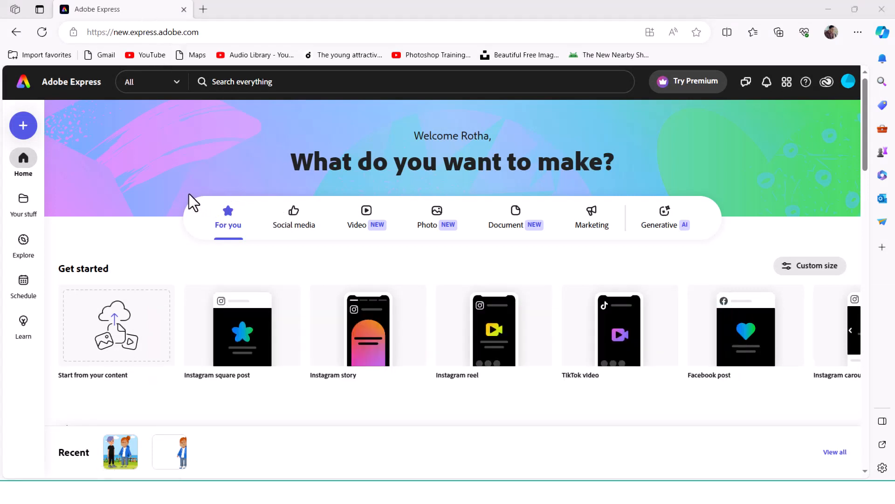
Step: Switch to Adobe Express and open the Animate from audio quick action
scroll(167, 181, "down", 10)
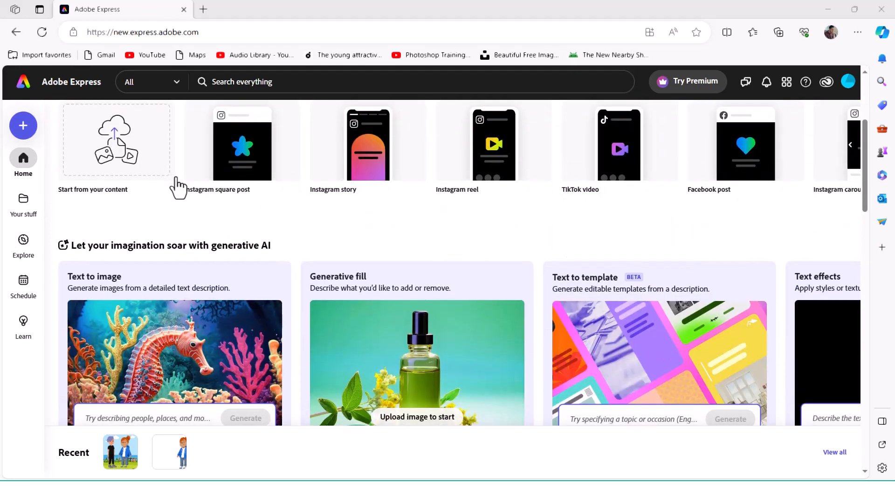
scroll(308, 171, "down", 1)
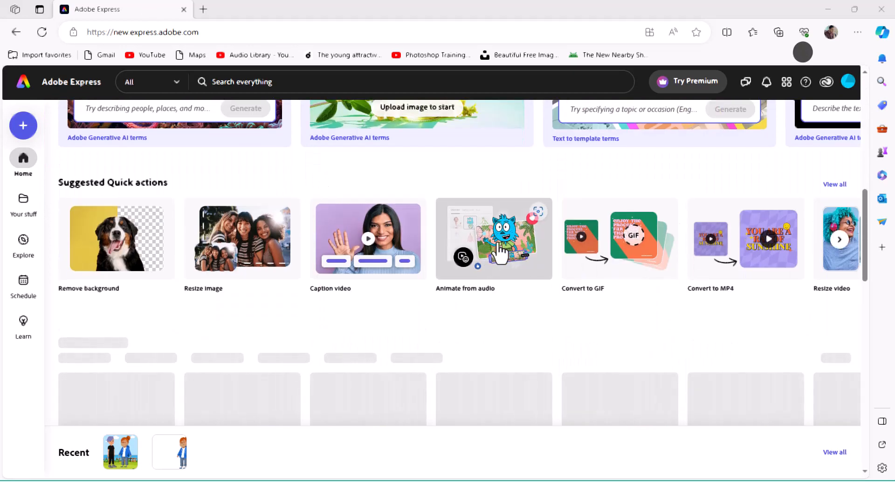
left_click(503, 243)
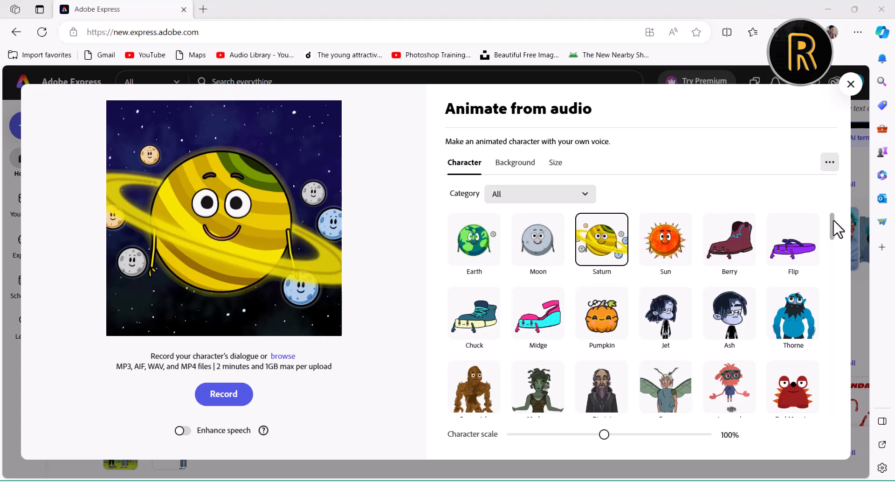
Step: Choose the Hopscotch frog as the animated character and use the custom green #0EFF00 as its background
scroll(833, 233, "down", 2)
scroll(835, 225, "up", 2)
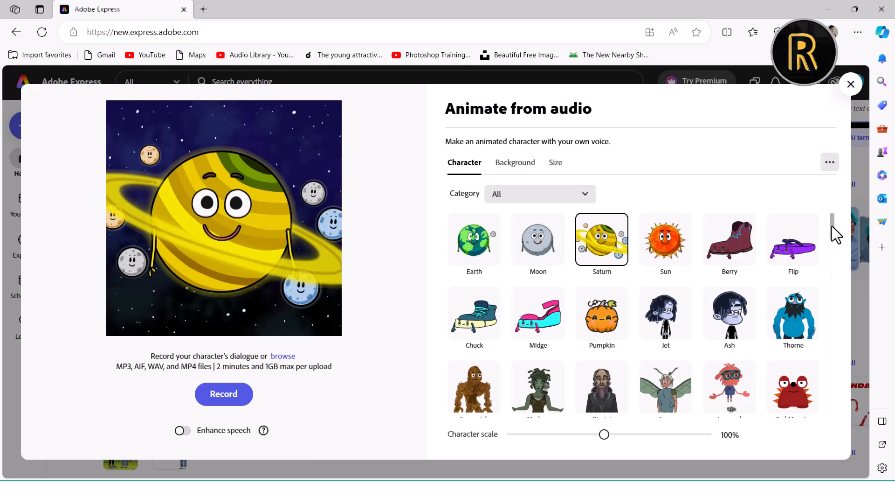
scroll(832, 226, "down", 2)
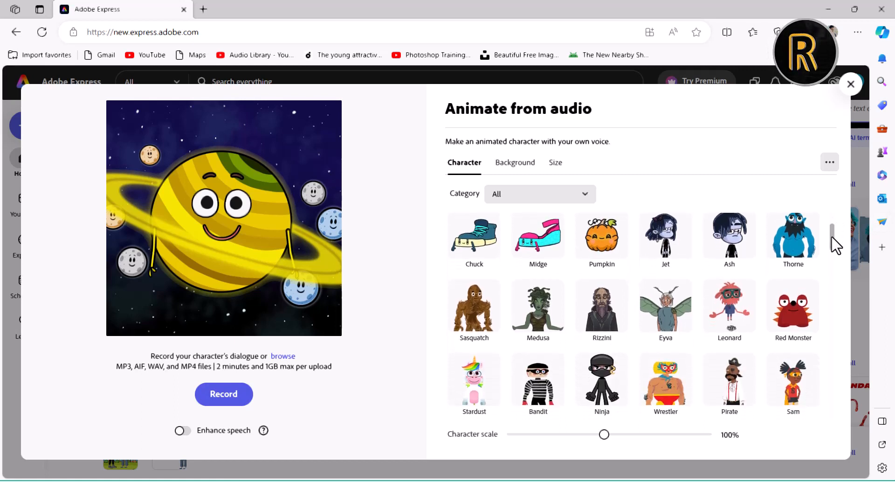
scroll(831, 238, "down", 2)
left_click_drag(830, 244, 869, 392)
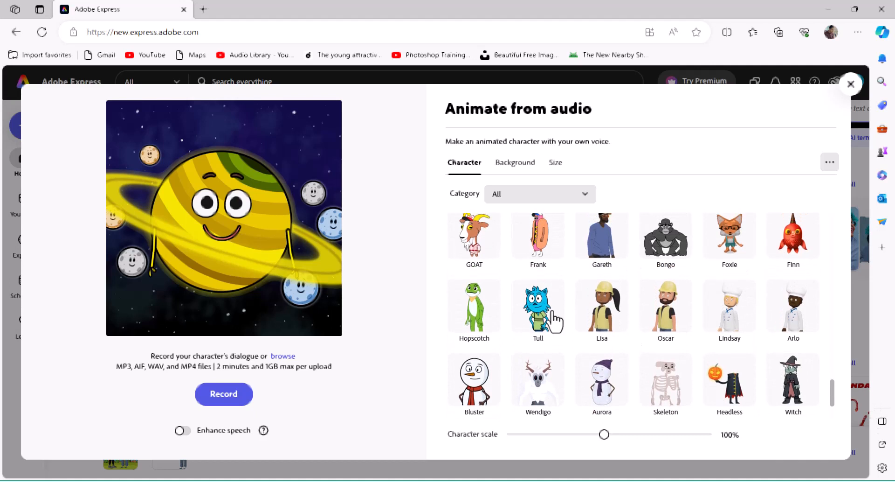
left_click(476, 308)
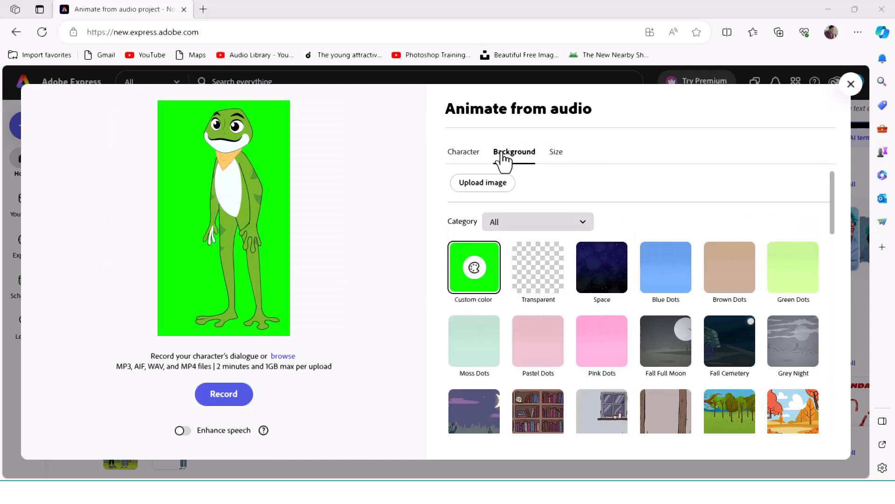
left_click(479, 266)
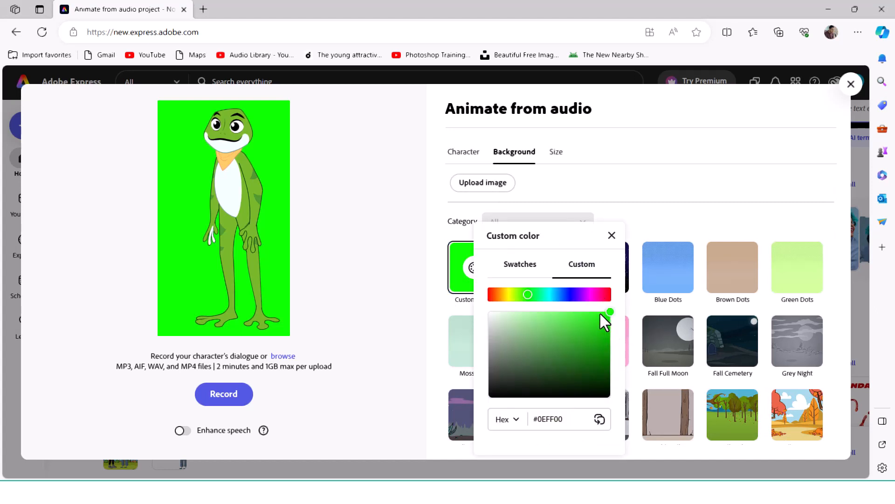
left_click(637, 218)
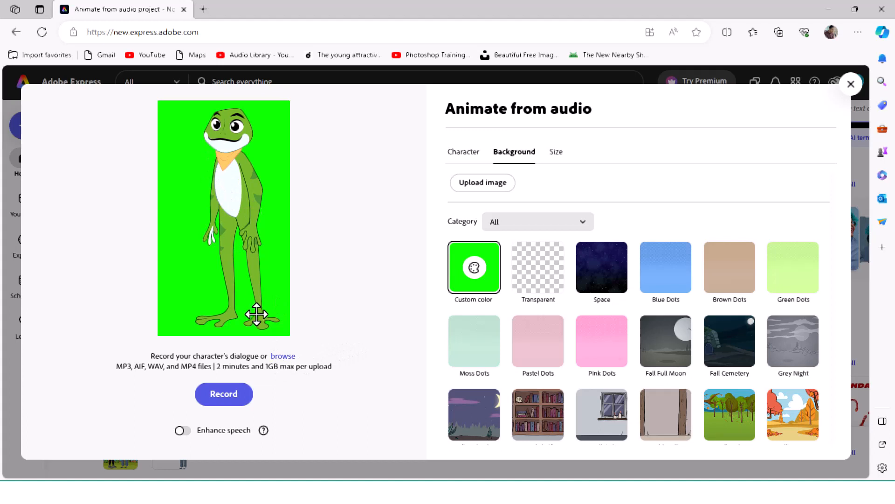
Step: Load the voiceover audio file as the frog's dialogue and download the resulting animation as an MP4
left_click(283, 356)
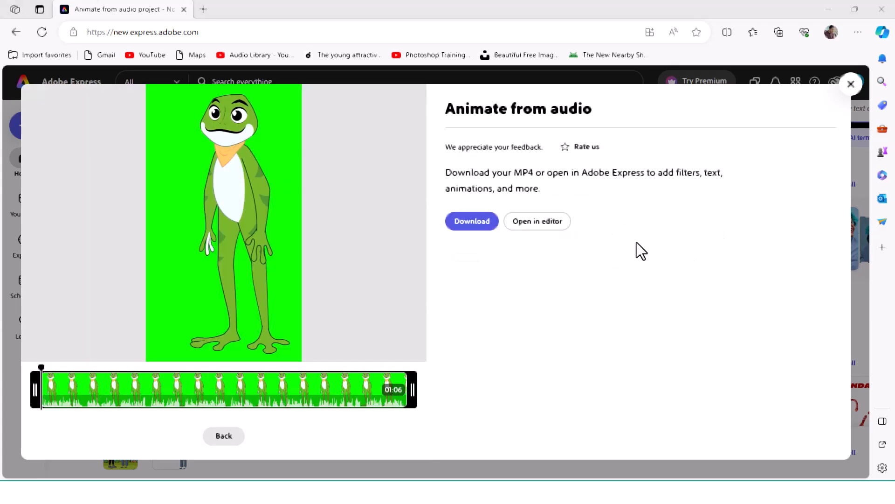
left_click(472, 222)
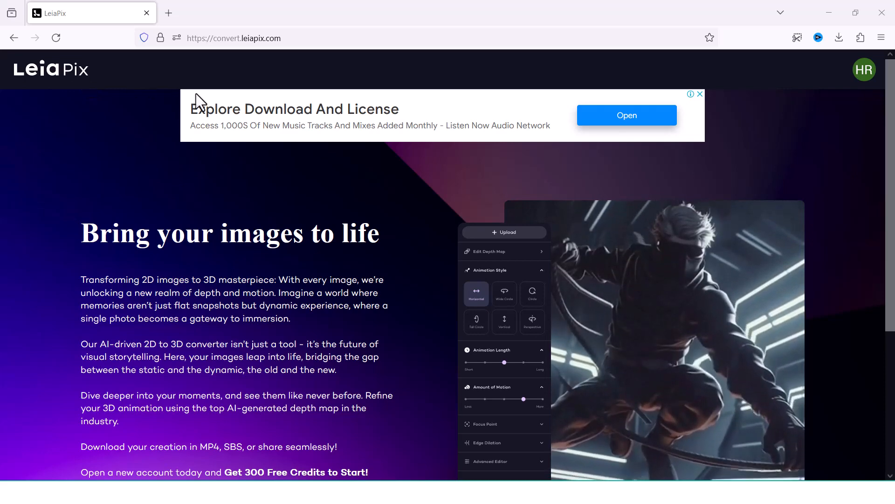
Step: Switch to LeiaPix and open its image-to-3D animation converter
scroll(734, 219, "down", 3)
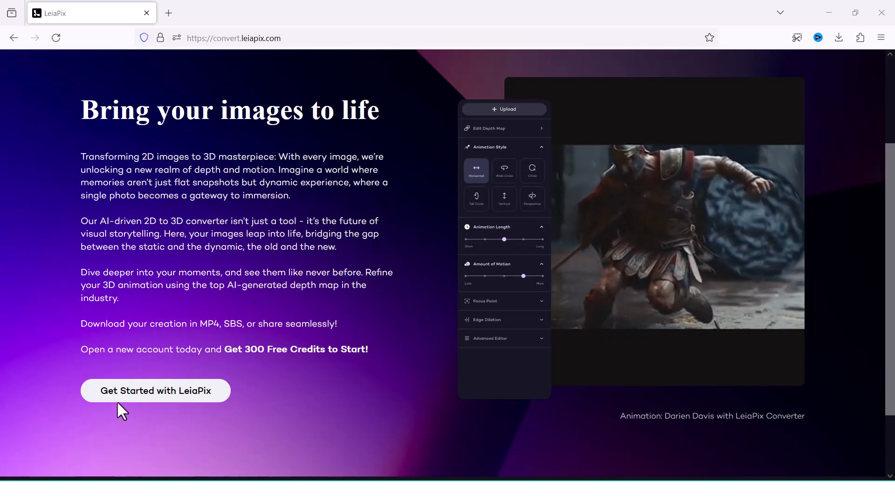
left_click(169, 402)
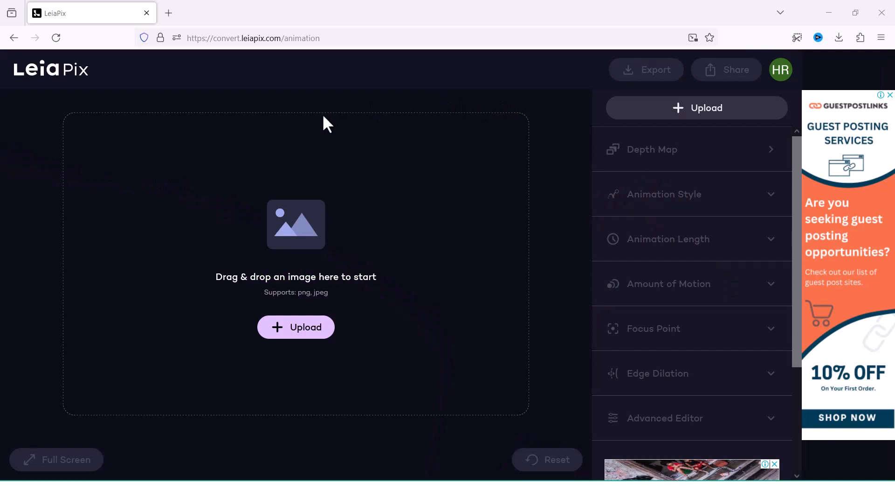
Step: Upload the underwater coral reef image for 3D animation and look over the available animation styles
left_click(299, 327)
double_click(199, 146)
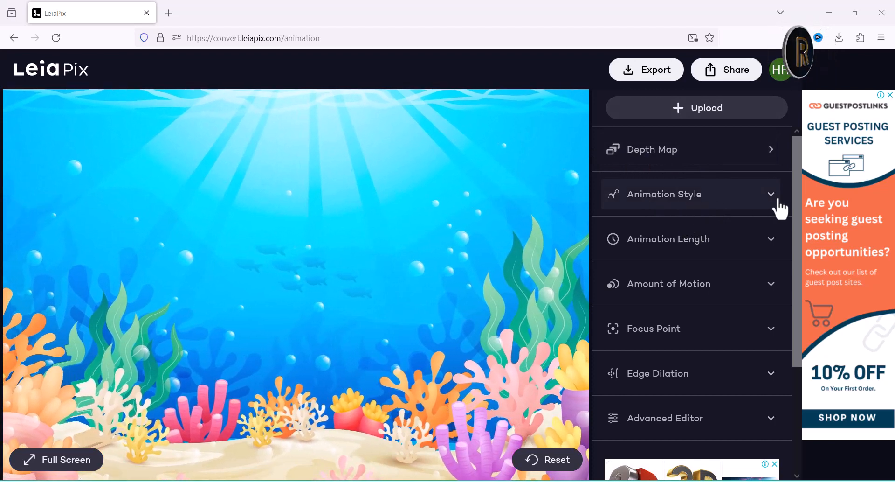
left_click(774, 199)
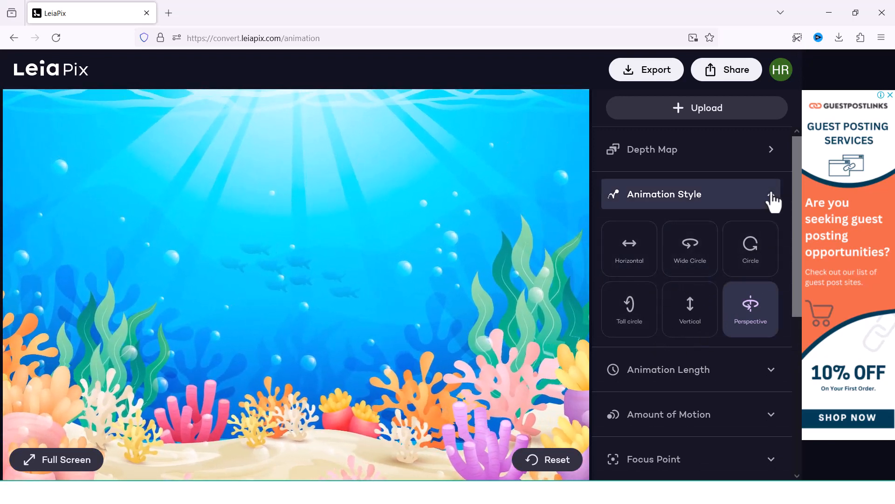
left_click(772, 195)
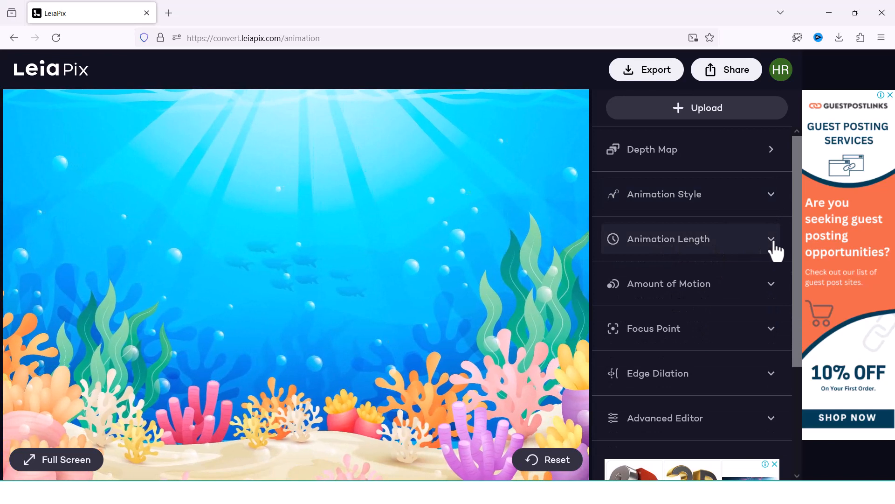
Step: Set the reef image's animation length to the longest setting
left_click(776, 247)
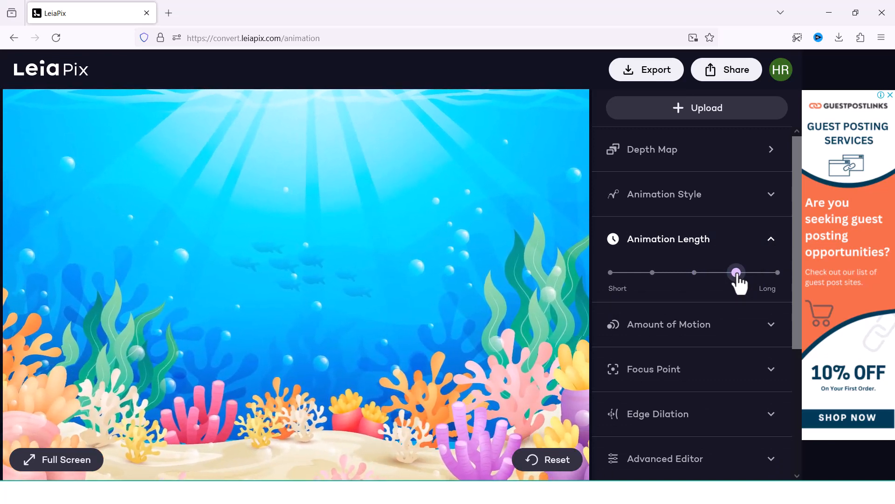
left_click(777, 272)
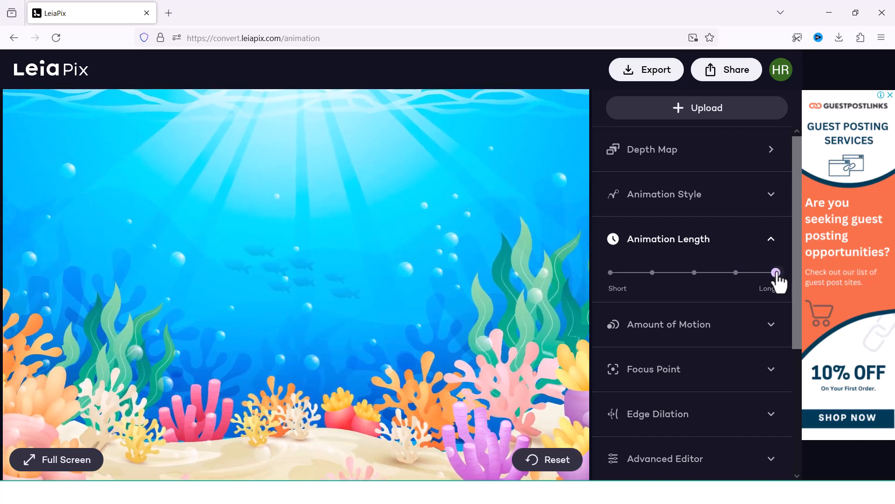
left_click(612, 273)
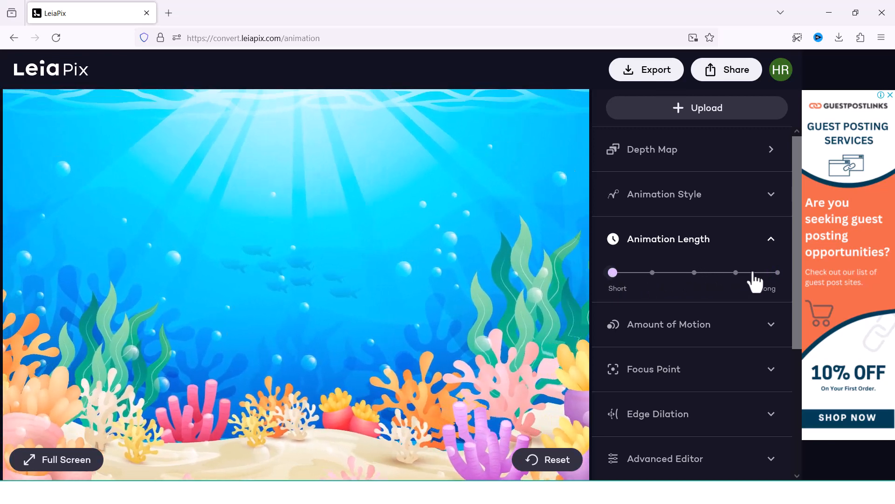
left_click(778, 273)
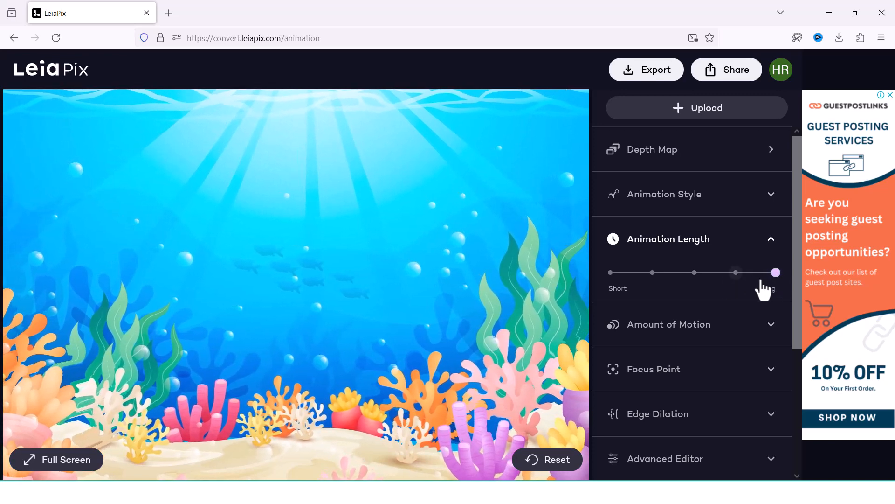
left_click(777, 245)
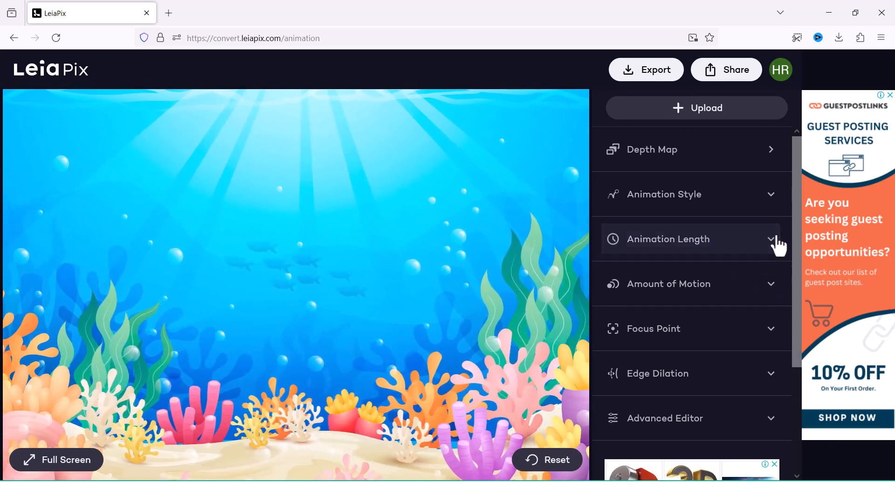
Step: Export the reef animation as a free MP4 limited to 720p and save it
left_click(648, 74)
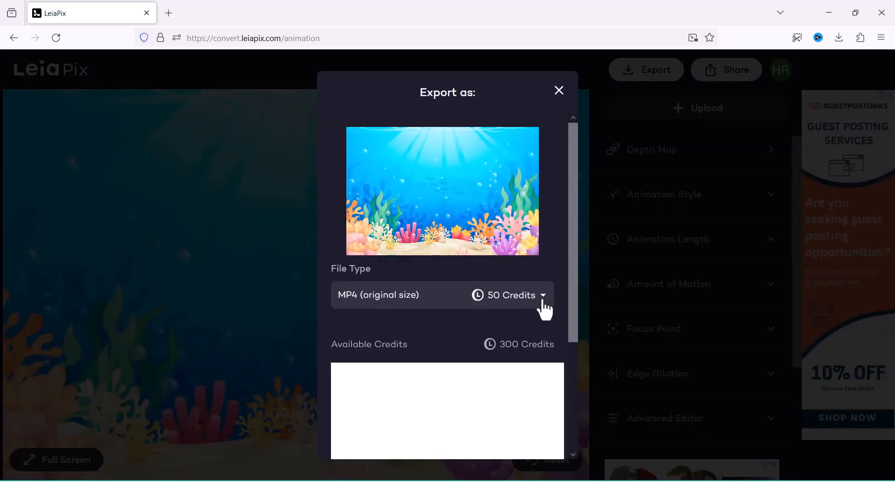
left_click(544, 303)
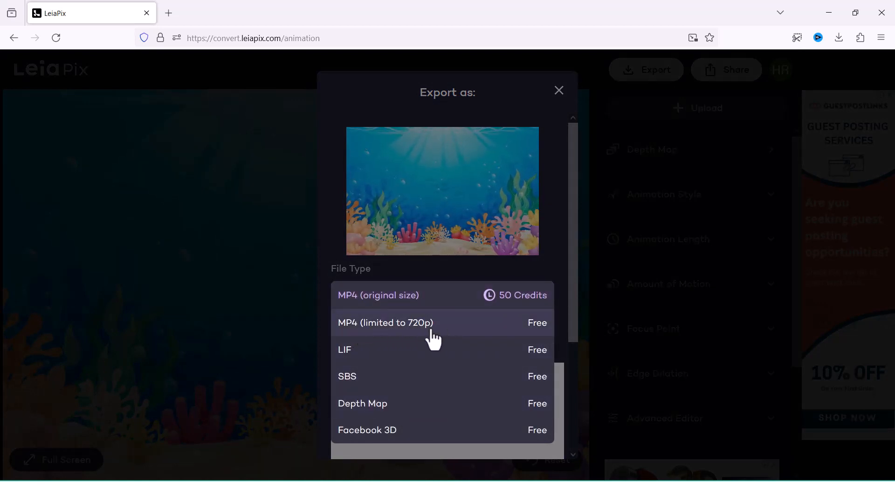
left_click(433, 327)
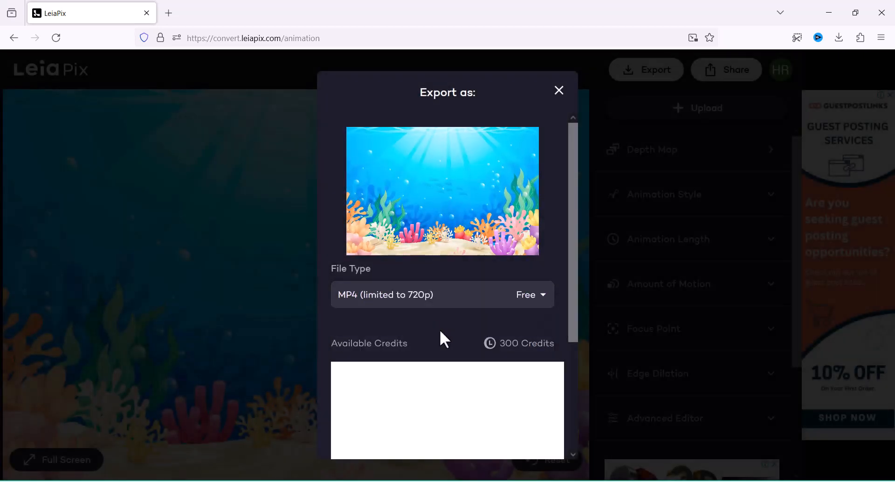
scroll(480, 313, "down", 3)
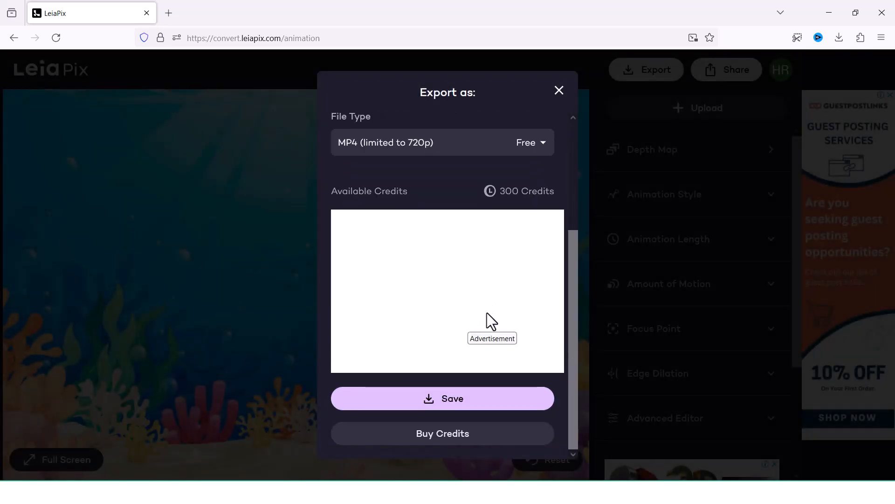
left_click(454, 400)
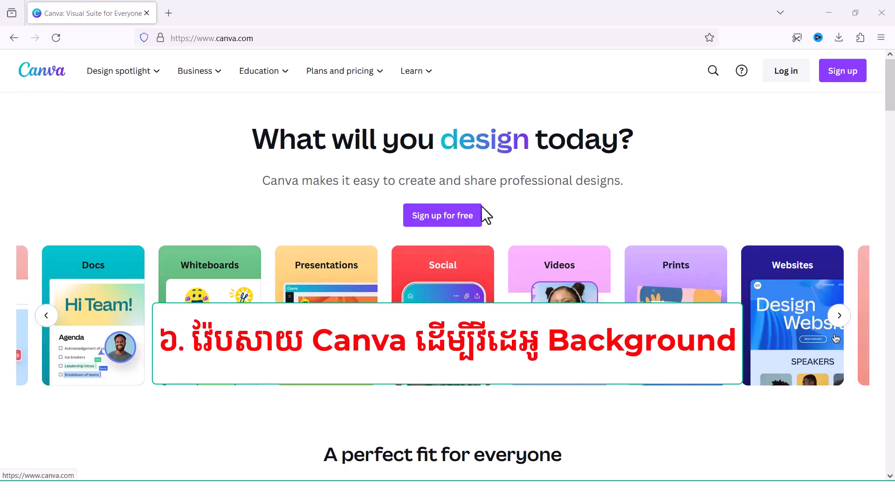
Step: Switch to Canva, sign in and create a blank 1920 × 1080 px video design
left_click(450, 221)
left_click(345, 178)
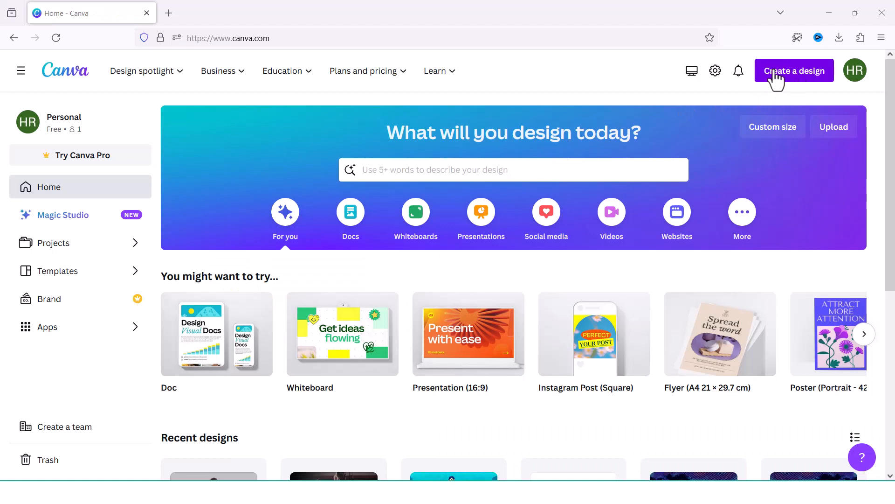
left_click(800, 77)
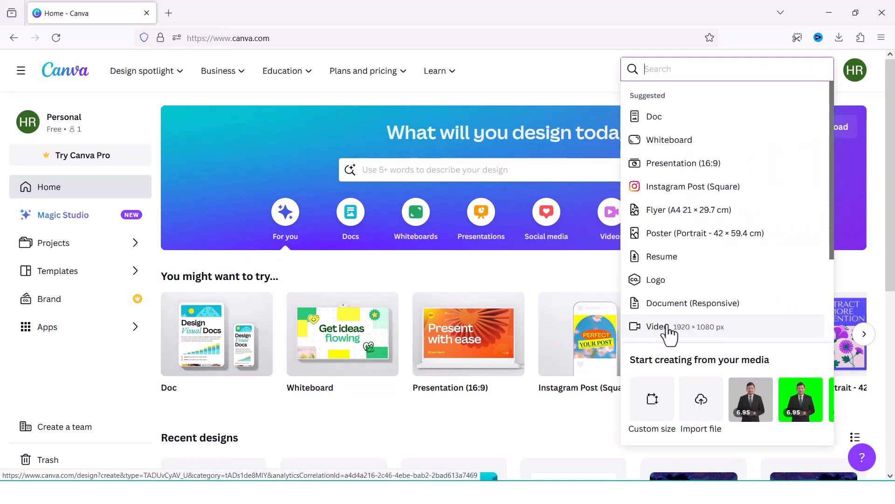
left_click(673, 332)
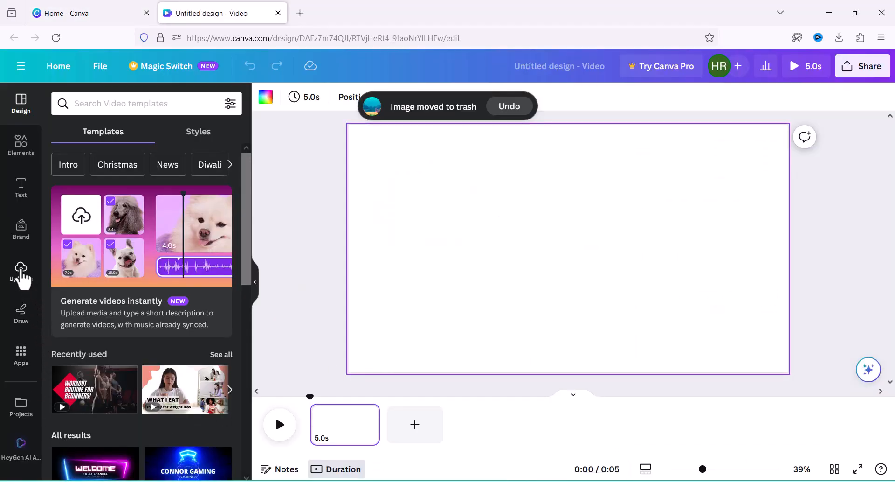
Step: Add the uploaded coral reef video to the page and set it as the page background
left_click(21, 272)
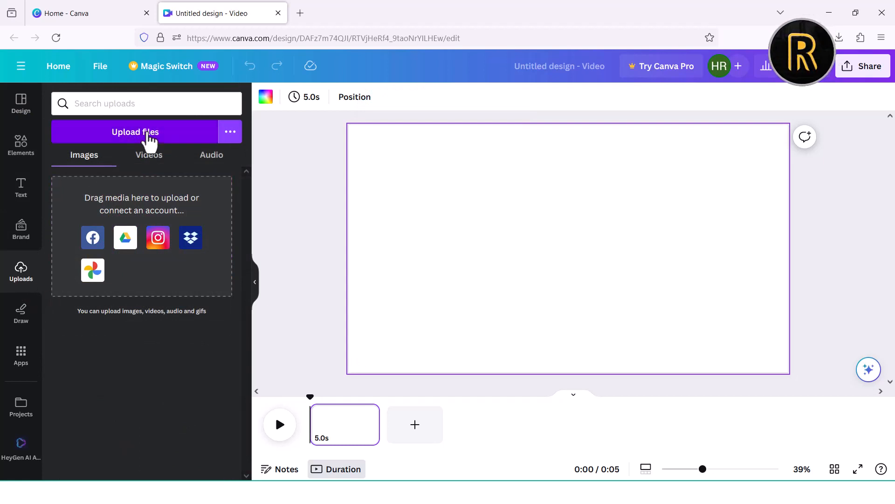
left_click(149, 155)
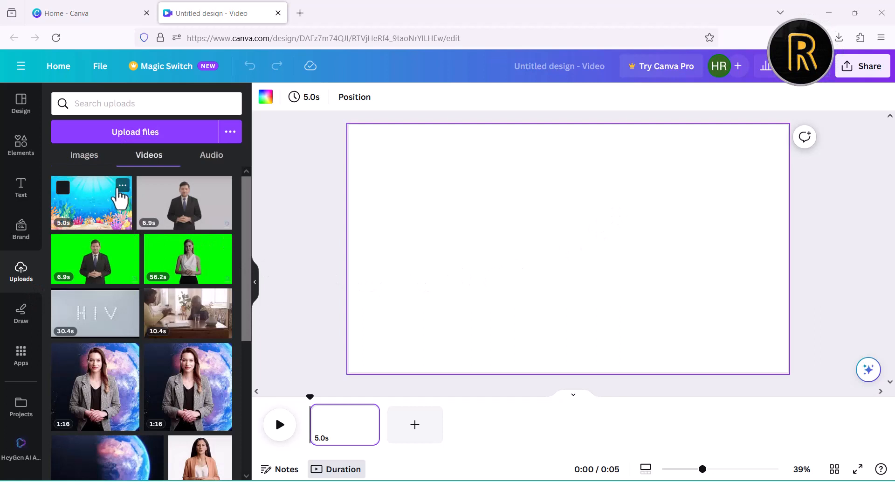
left_click(82, 205)
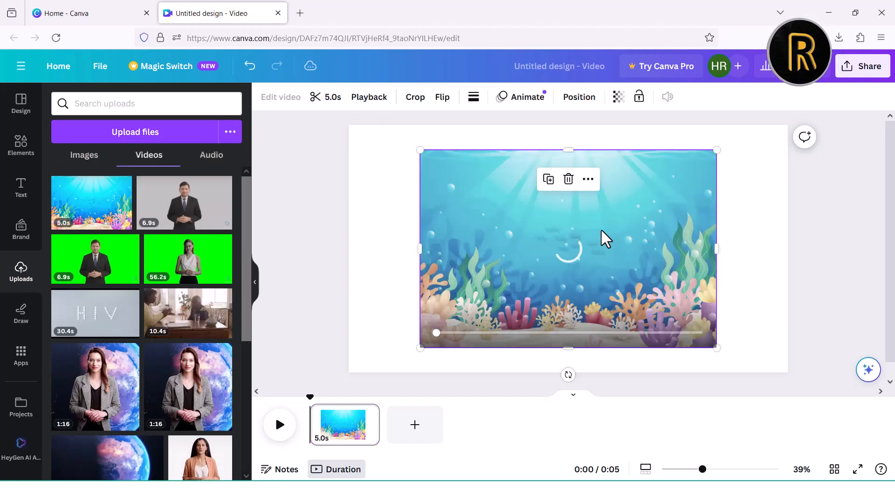
right_click(620, 235)
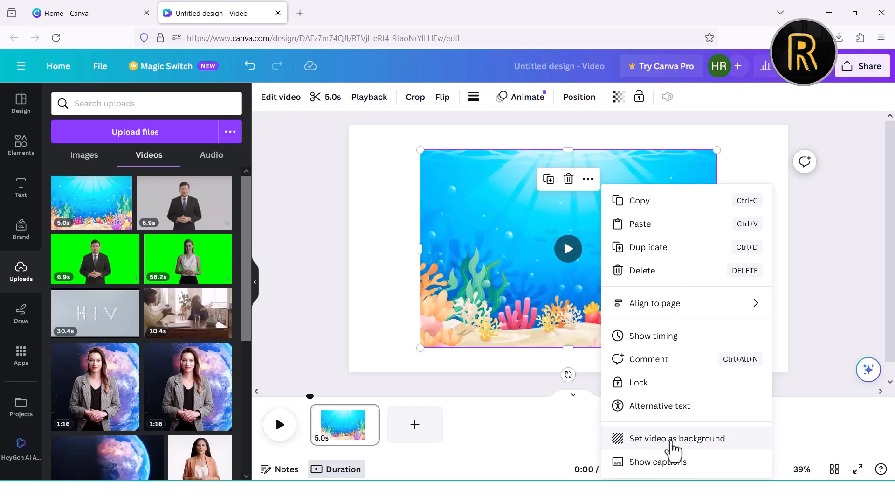
left_click(674, 448)
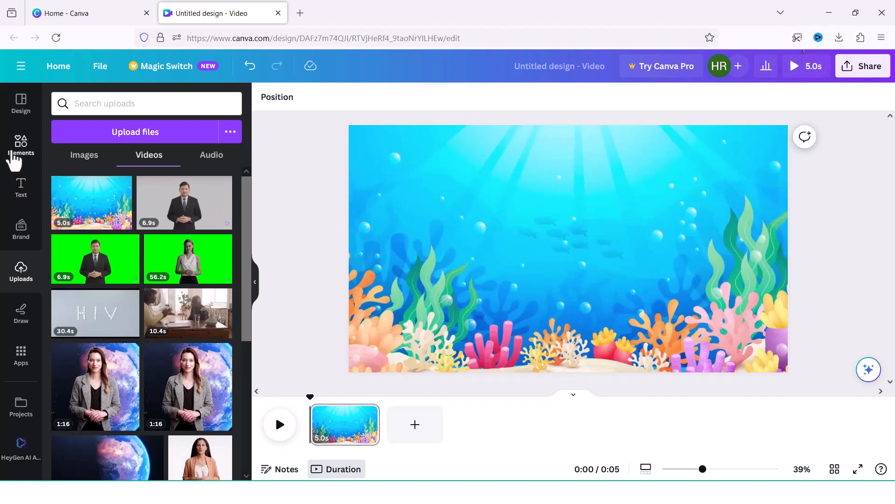
Step: Search the design elements for "shark" and filter the results to animated items only
left_click(15, 158)
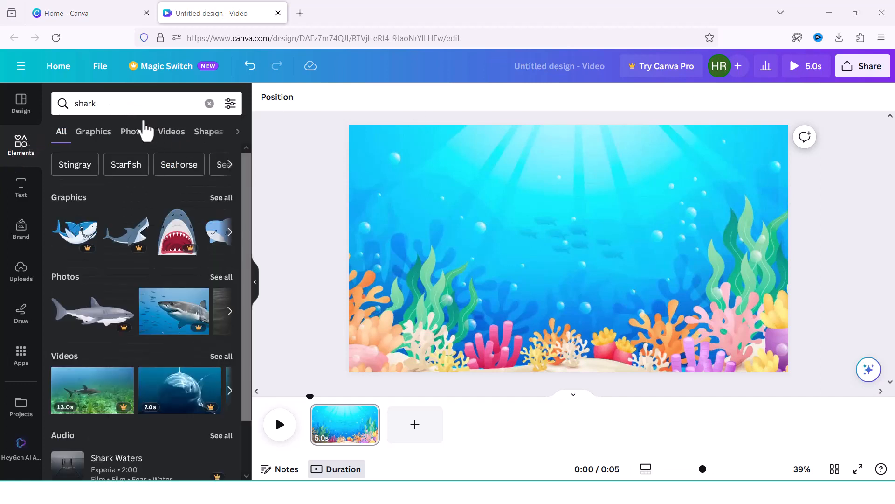
double_click(74, 104)
left_click(118, 104)
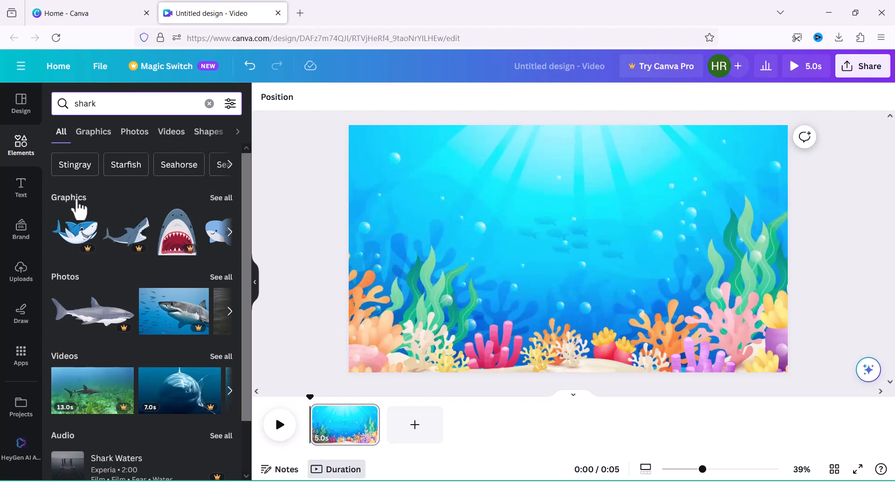
left_click(231, 105)
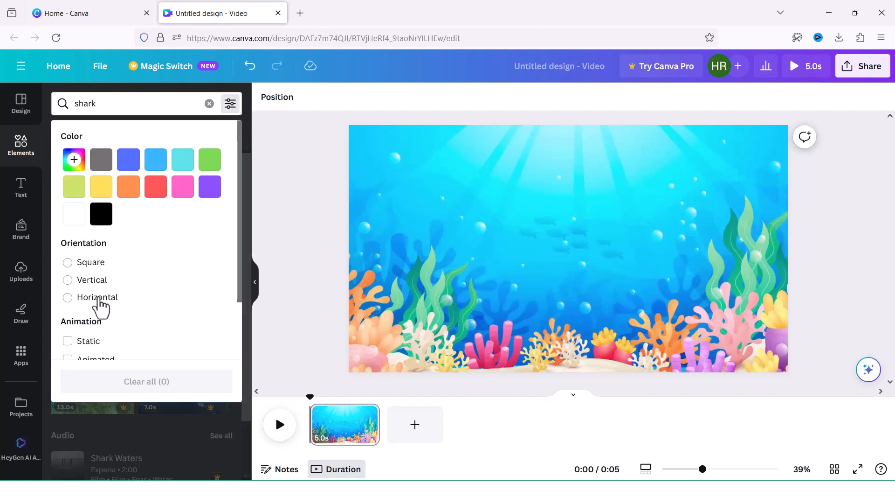
scroll(110, 296, "down", 1)
left_click(87, 326)
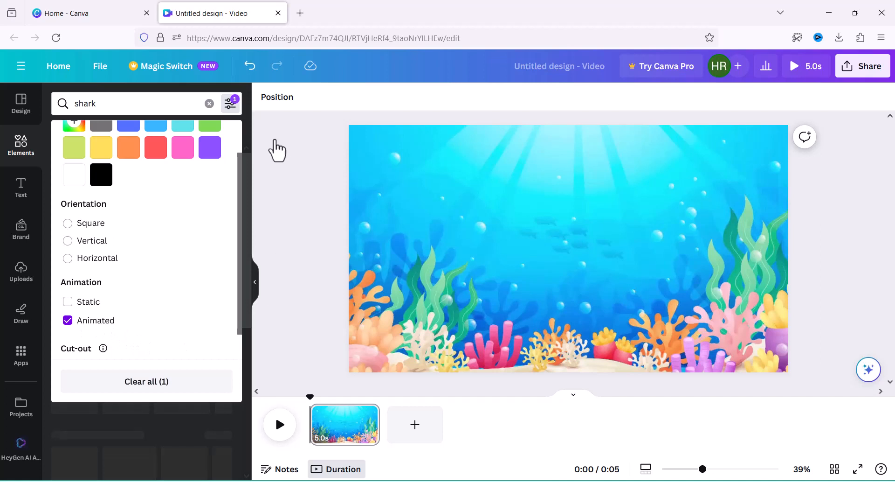
left_click(230, 106)
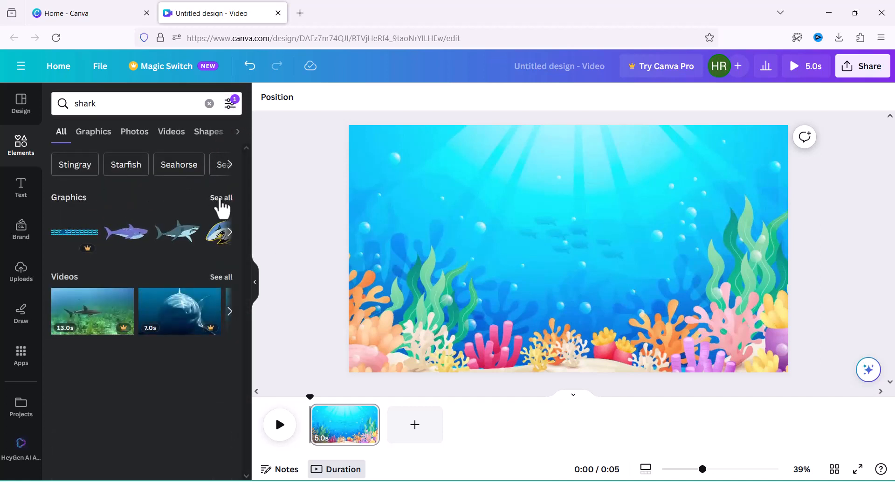
Step: Add the animated grey shark and the pink jellyfish graphics to the underwater scene
left_click(222, 198)
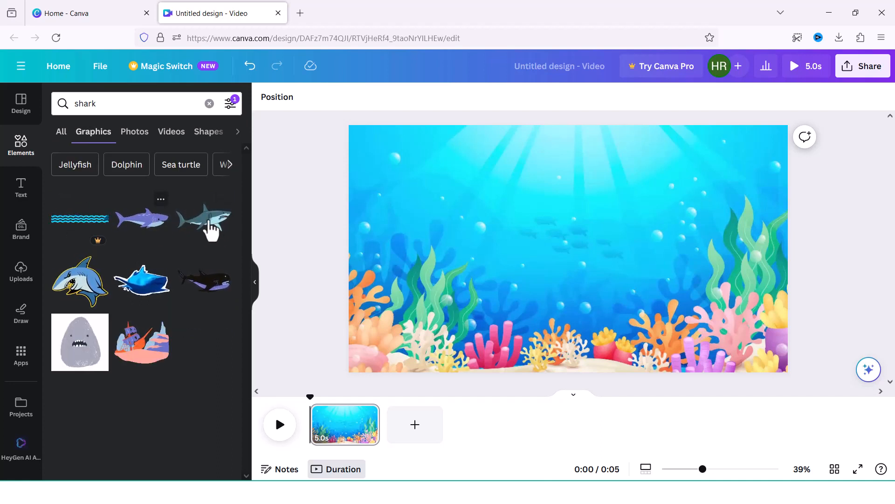
left_click(205, 228)
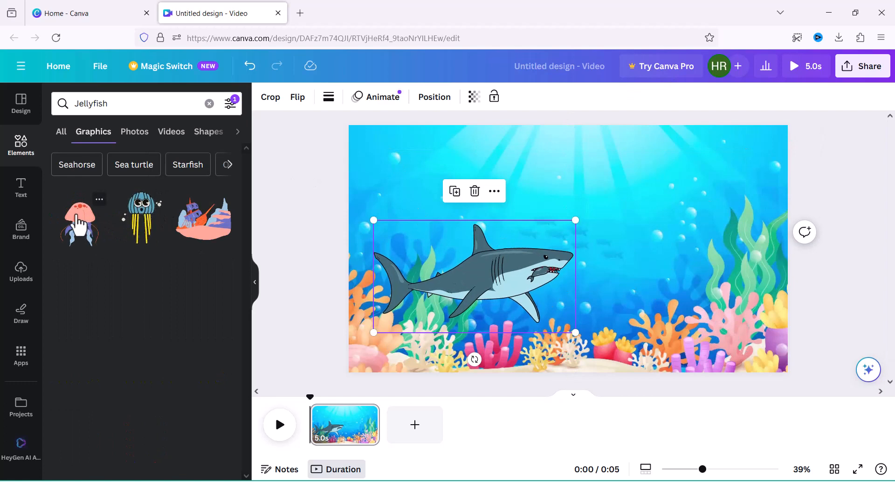
left_click(79, 224)
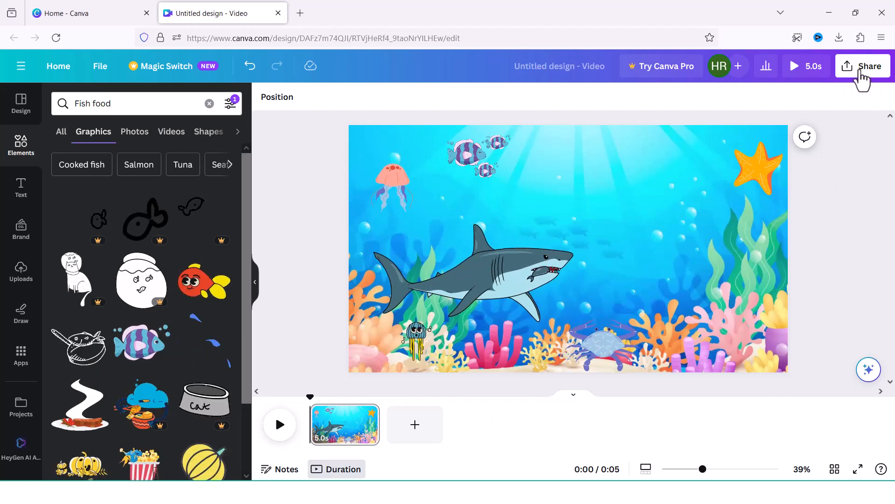
Step: Download the underwater scene as an MP4 video in 1080p (HD) quality
left_click(861, 75)
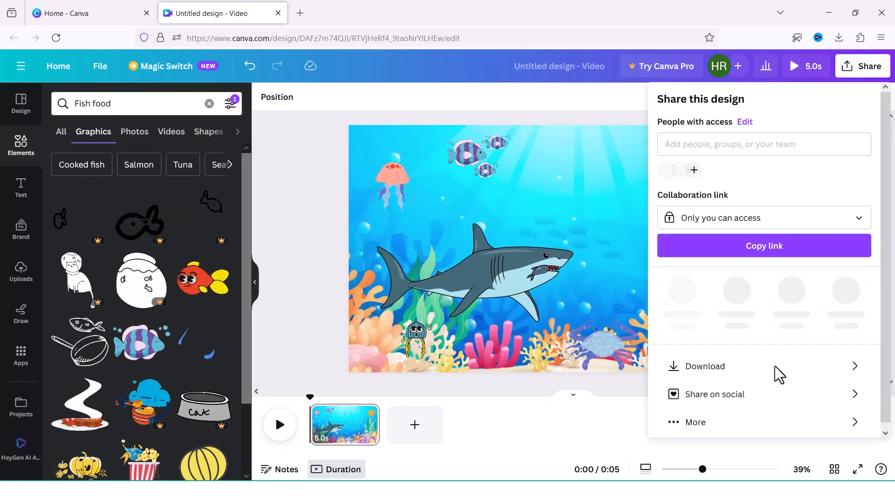
left_click(718, 357)
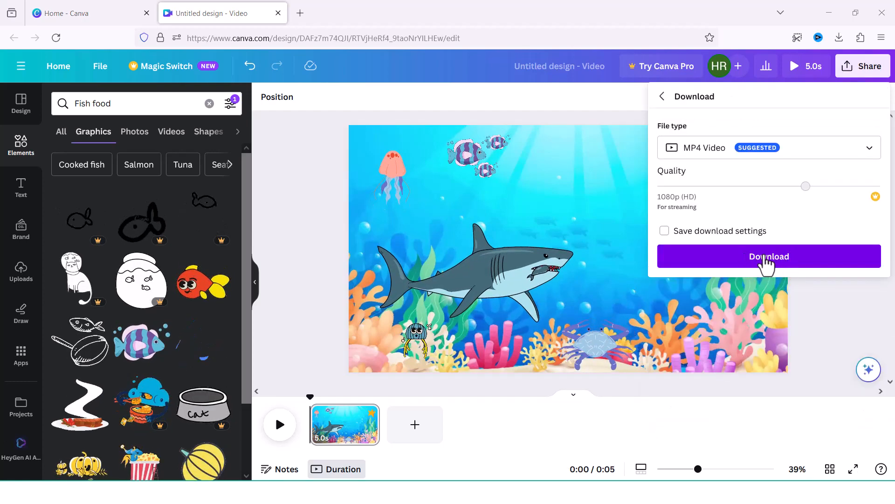
left_click(765, 259)
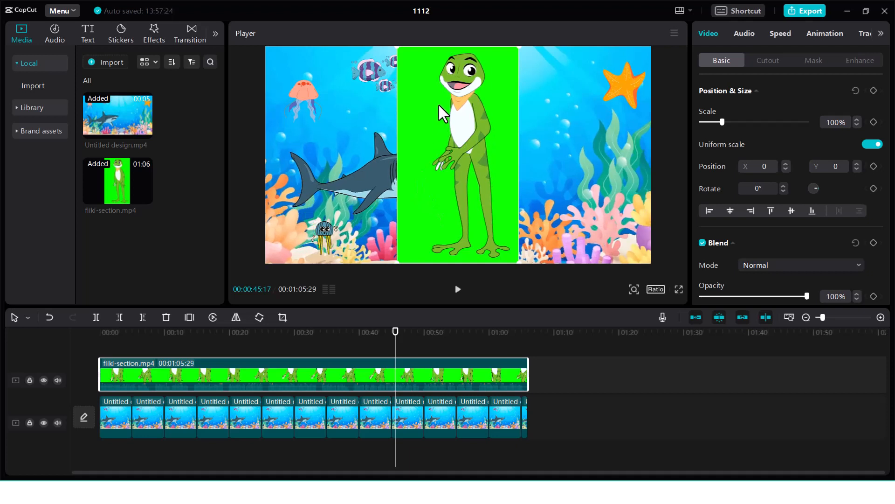
Step: Remove the green background from the frog clip with Chroma key, using strength 12 and shadow 17
left_click(770, 62)
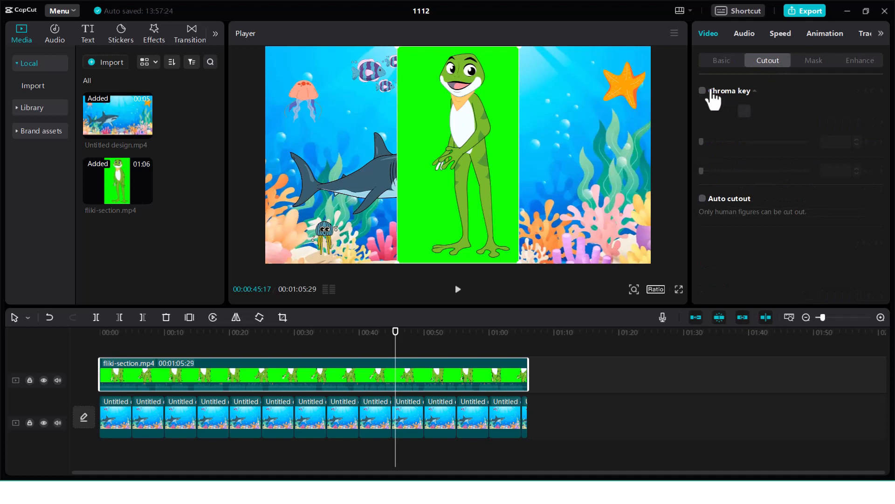
left_click(702, 91)
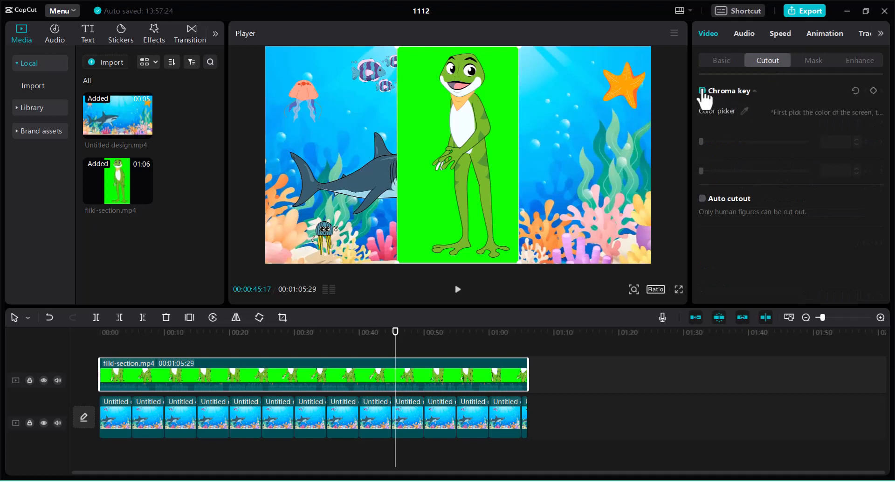
left_click(744, 111)
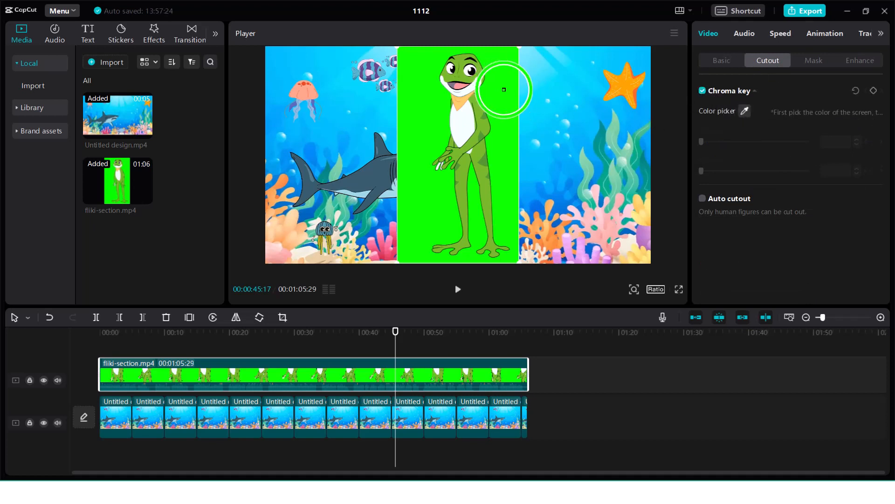
left_click(511, 92)
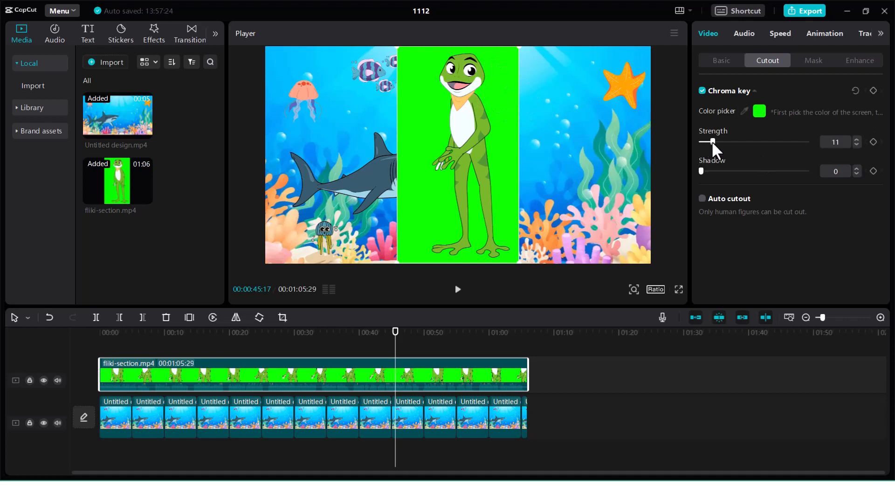
left_click_drag(713, 141, 715, 141)
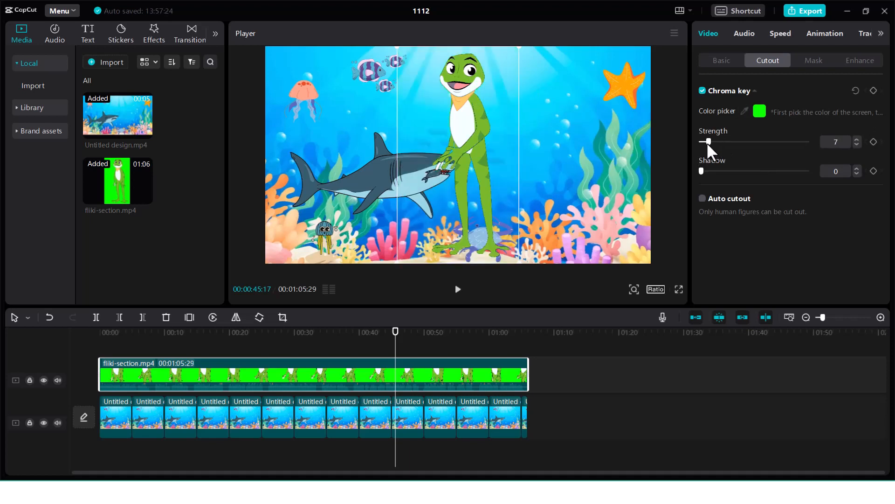
left_click_drag(709, 142, 718, 173)
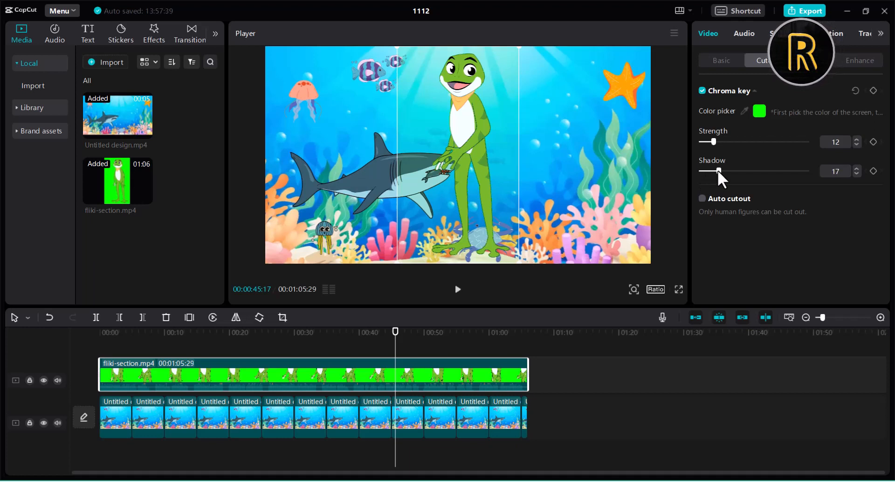
Step: Enlarge the frog and place it in front of the shark, beside the starfish, and preview the composited scene
left_click_drag(471, 139, 553, 179)
left_click_drag(479, 87, 423, 62)
left_click_drag(565, 140, 562, 142)
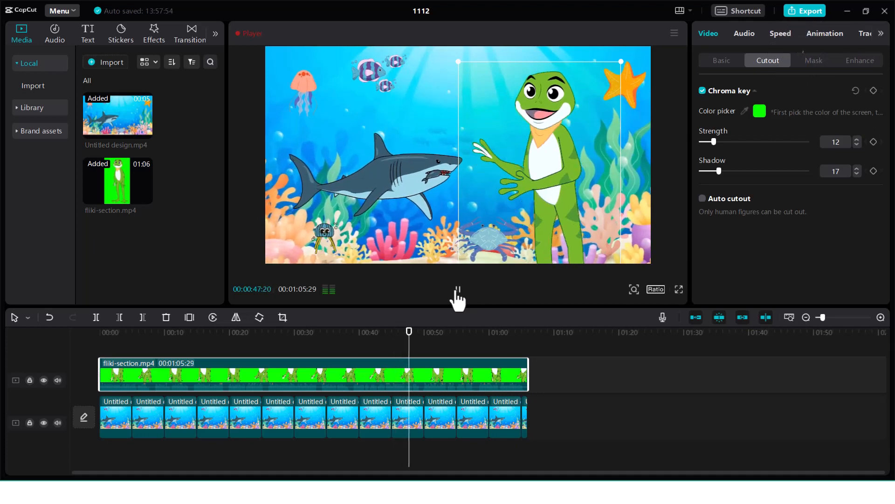
left_click(457, 290)
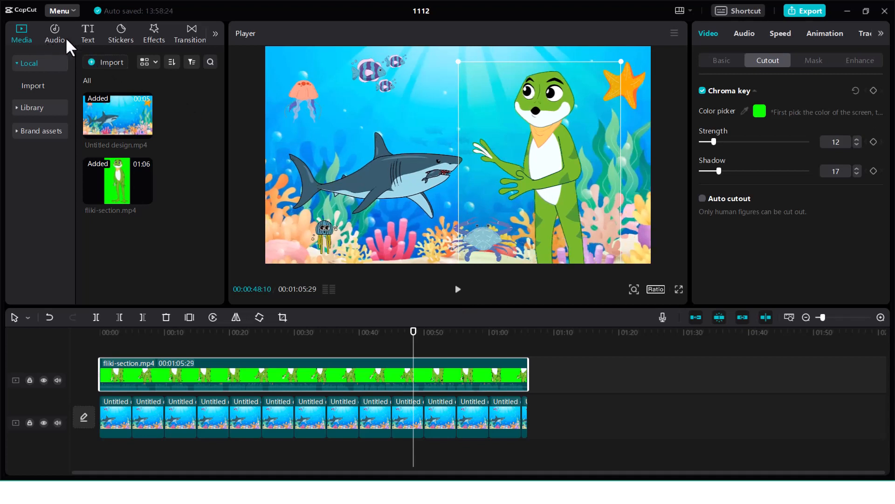
Step: Export the video as 1112 in 1080P, H.264, mp4 format at 30fps with the recommended bit rate
left_click(88, 35)
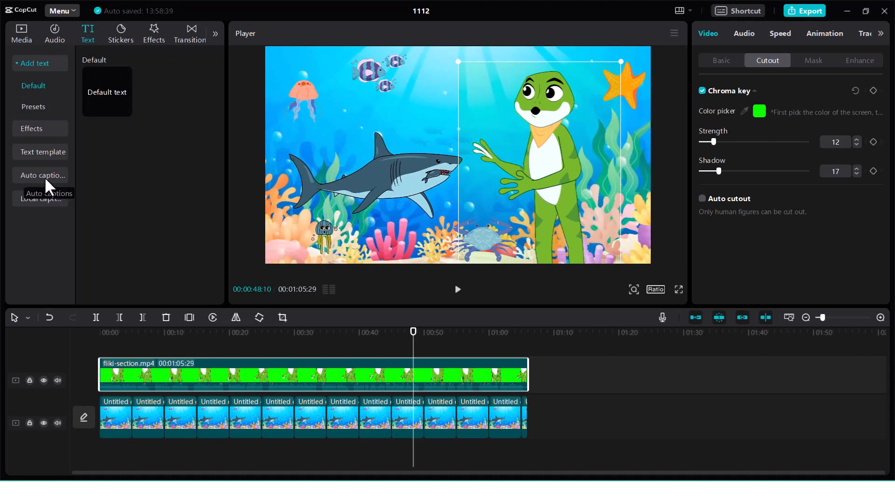
left_click(807, 14)
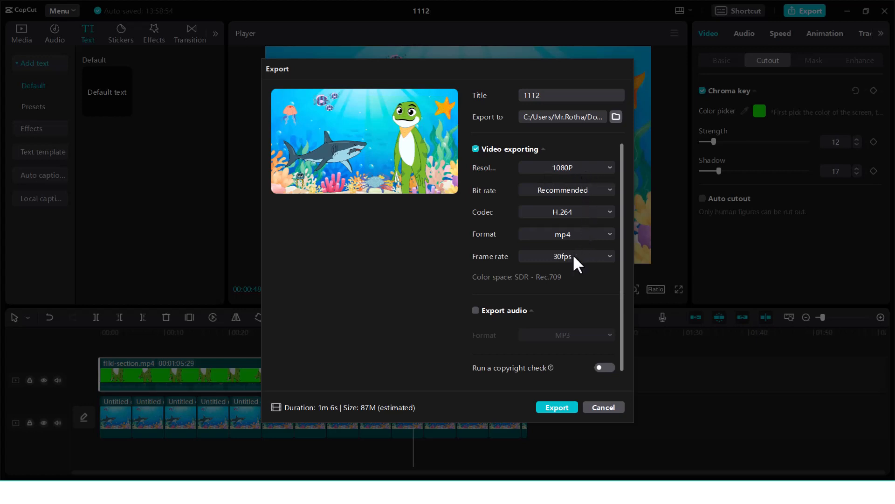
left_click(558, 406)
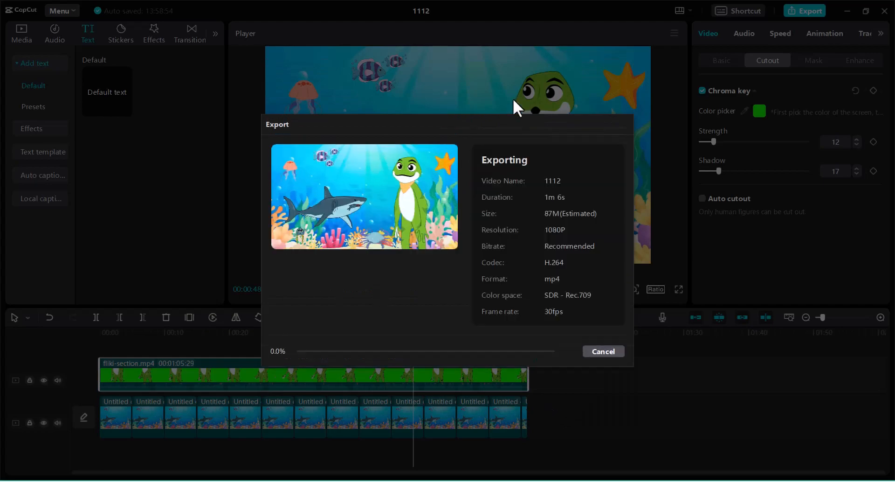